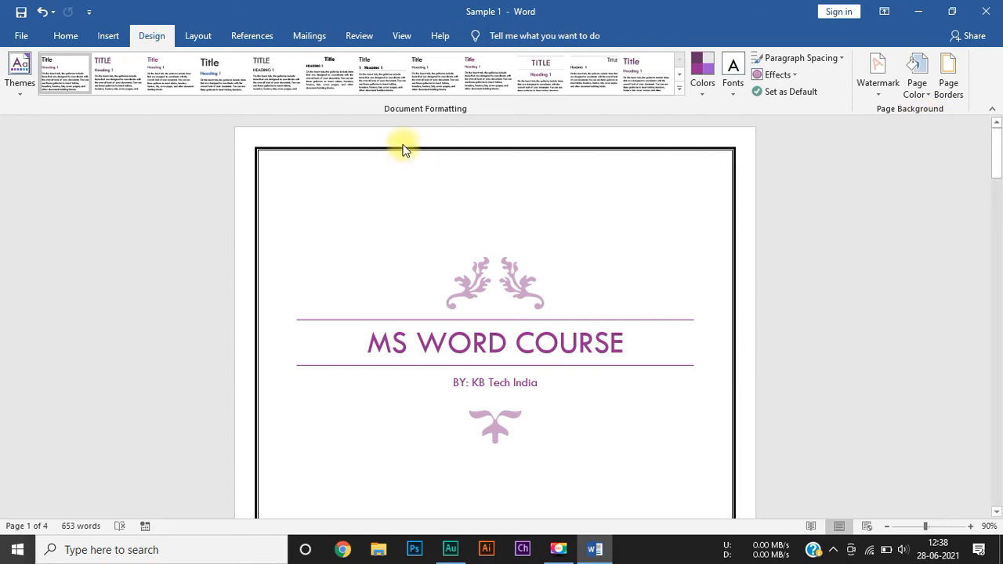
Step: Try the Narrow margin preset on the document, followed by the Moderate preset
left_click(210, 38)
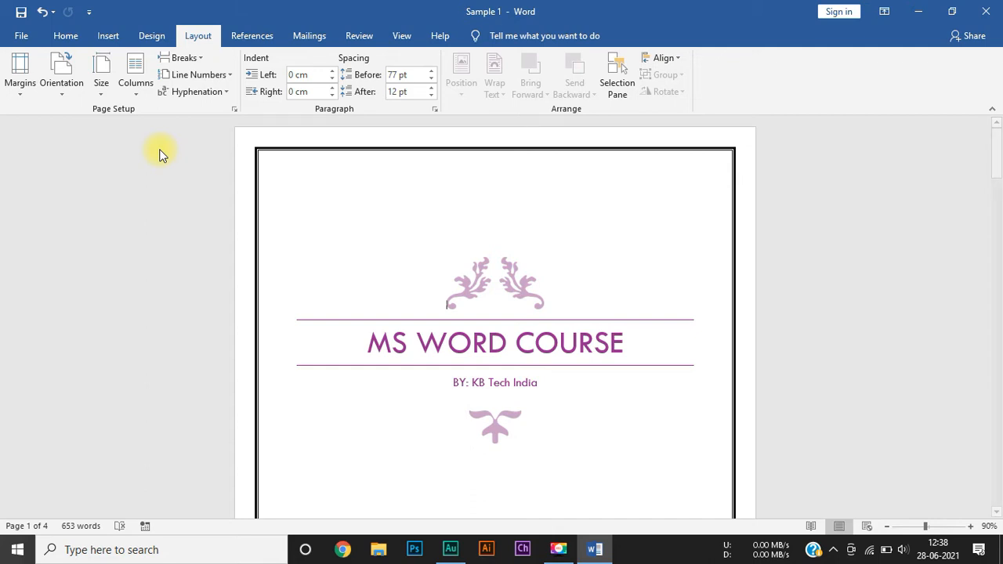
left_click(20, 94)
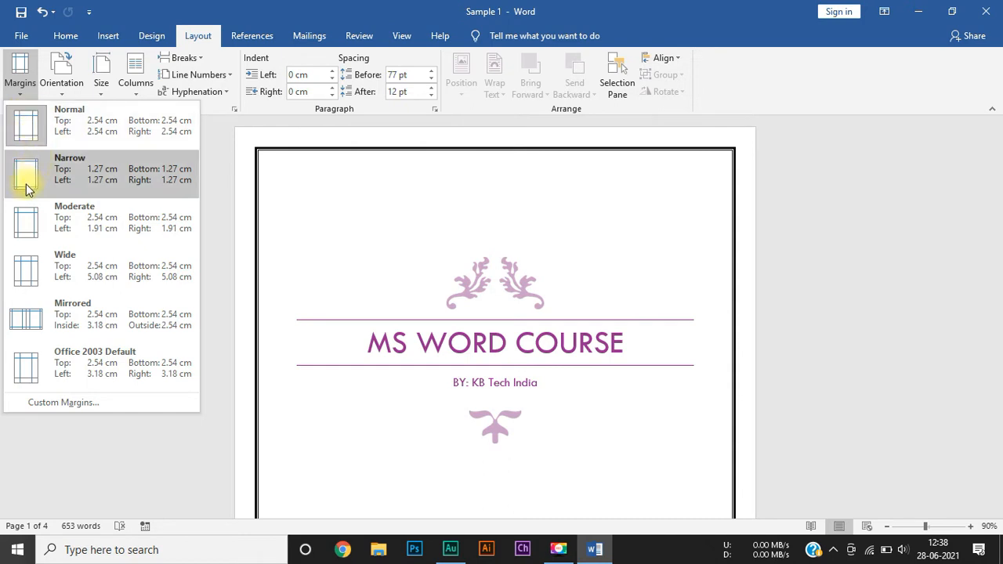
left_click(59, 176)
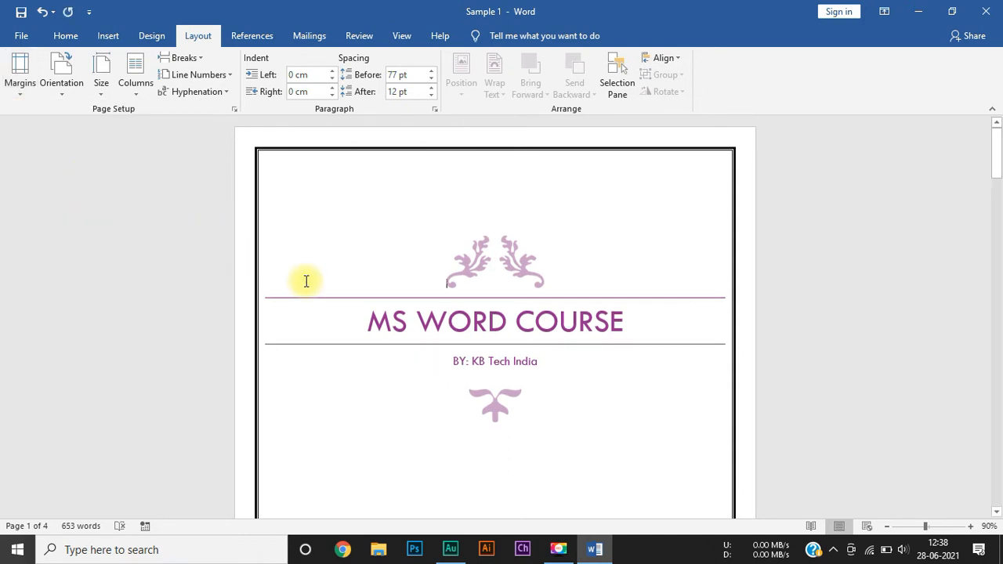
left_click(20, 78)
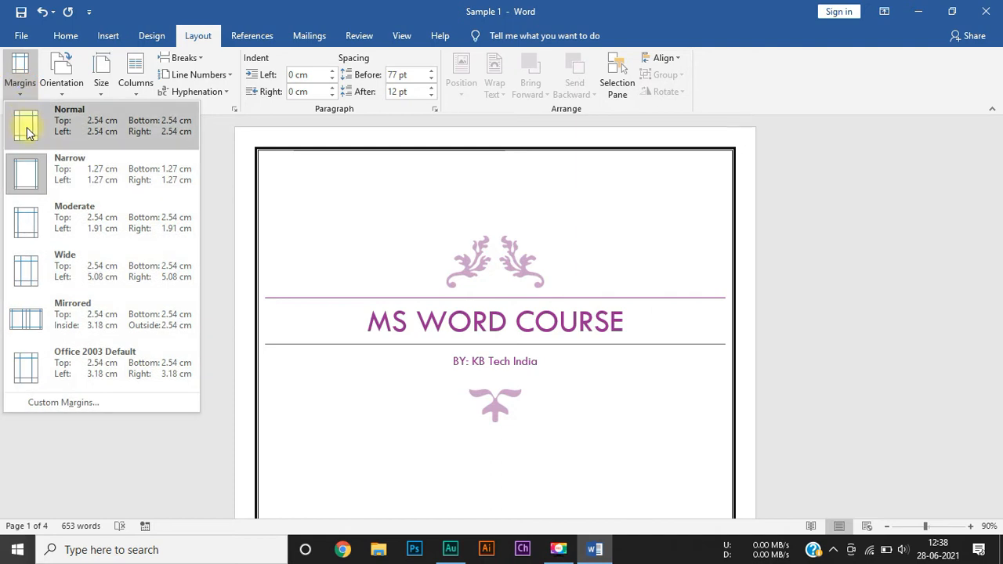
left_click(63, 219)
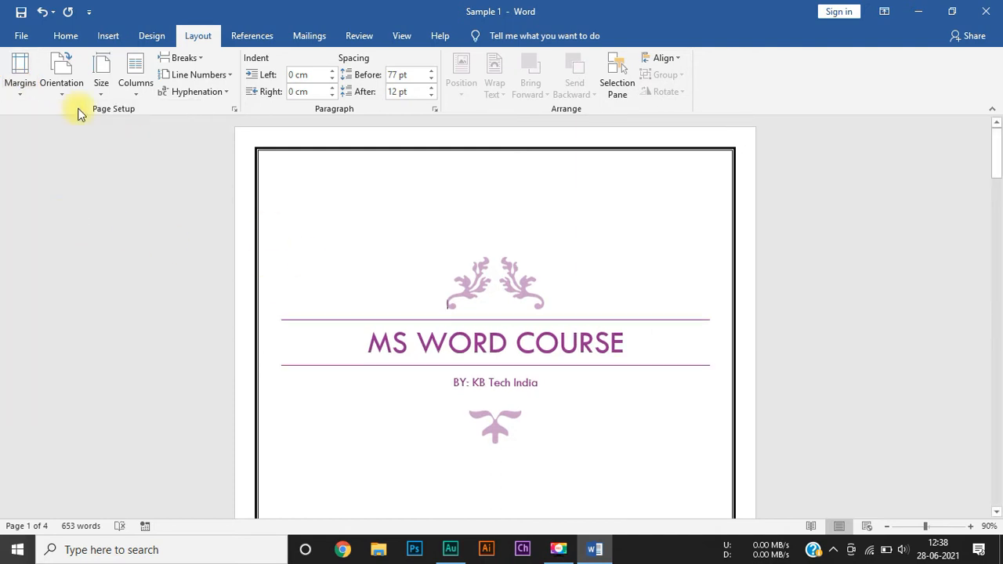
left_click(258, 303)
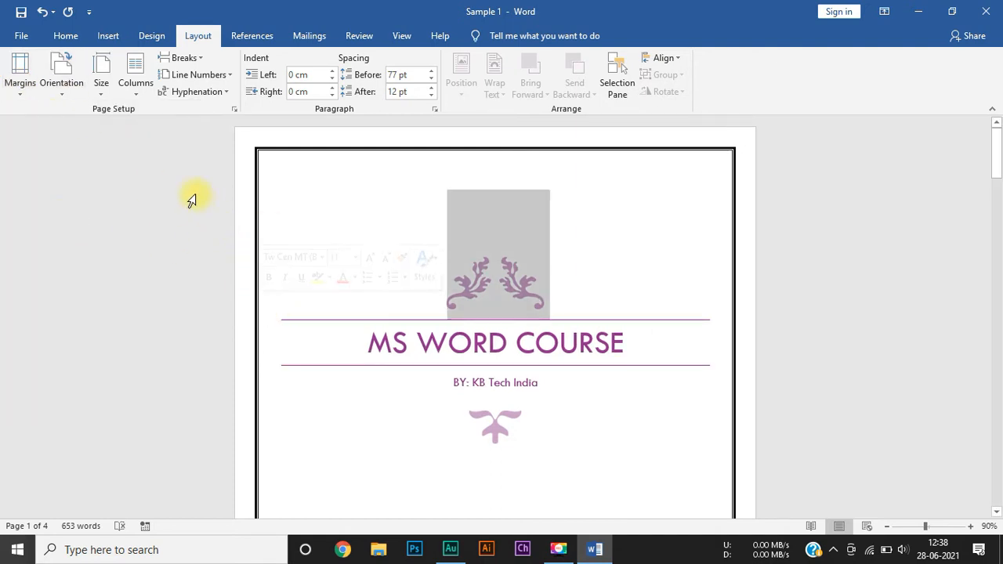
left_click(275, 190)
Step: Try the Wide margin preset on the document, followed by the Mirrored preset
left_click(20, 75)
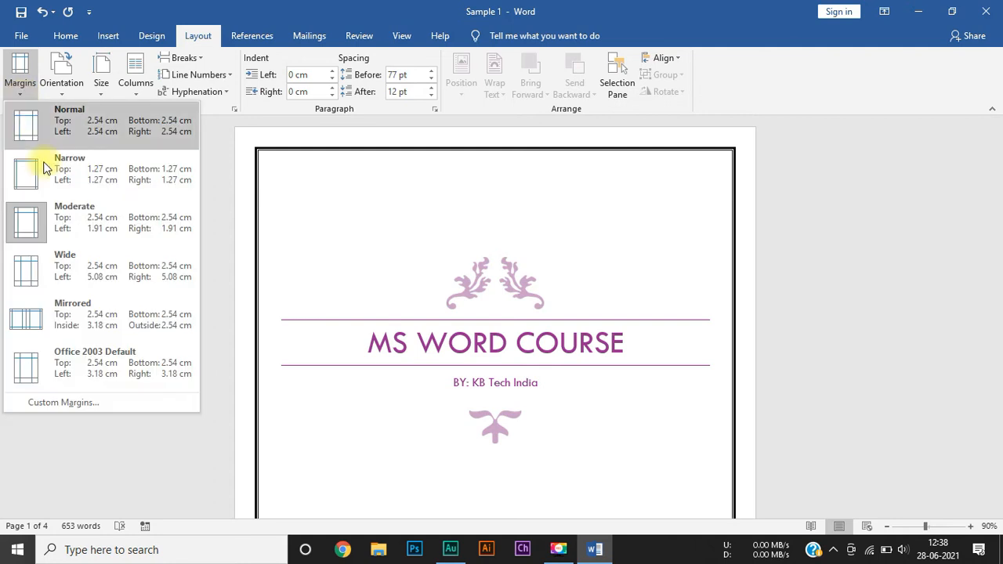
left_click(79, 269)
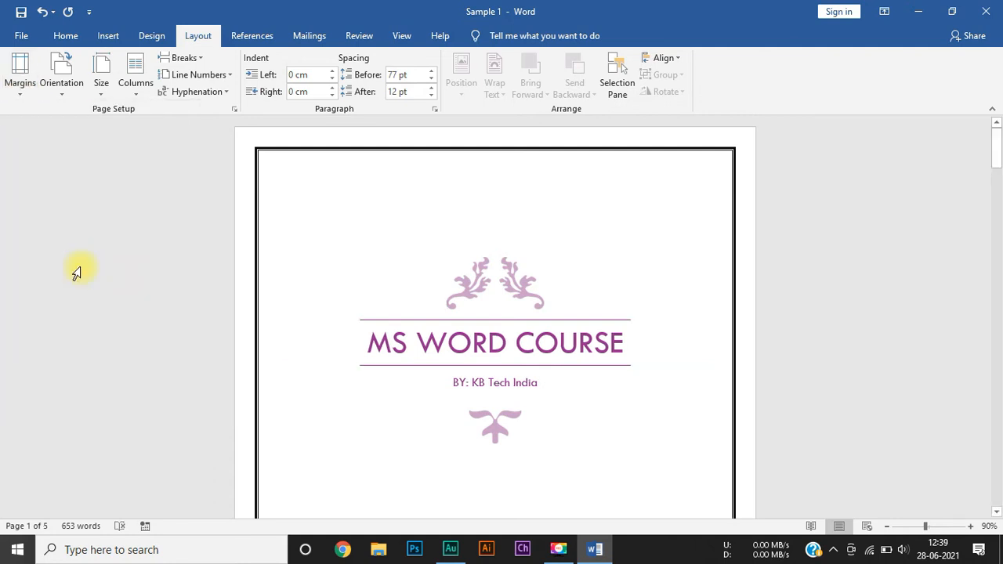
left_click(20, 79)
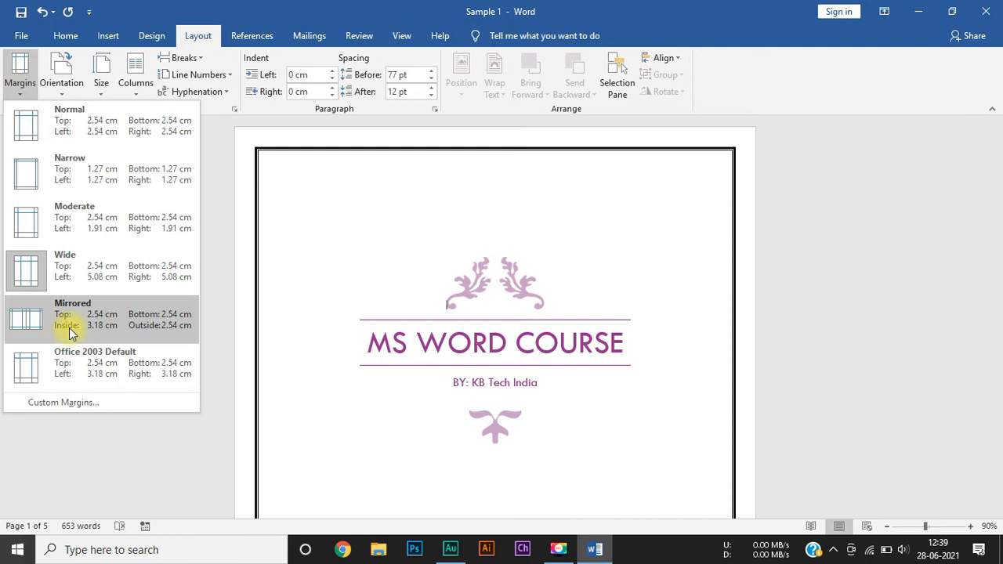
left_click(66, 335)
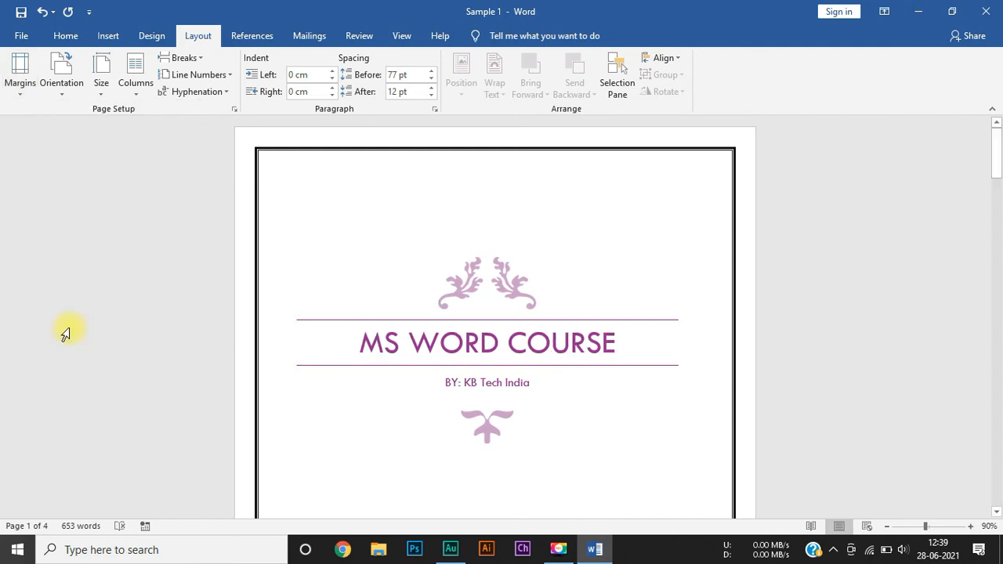
Step: Apply the Office 2003 Default margins, and return the document to the Normal margin preset
left_click(18, 81)
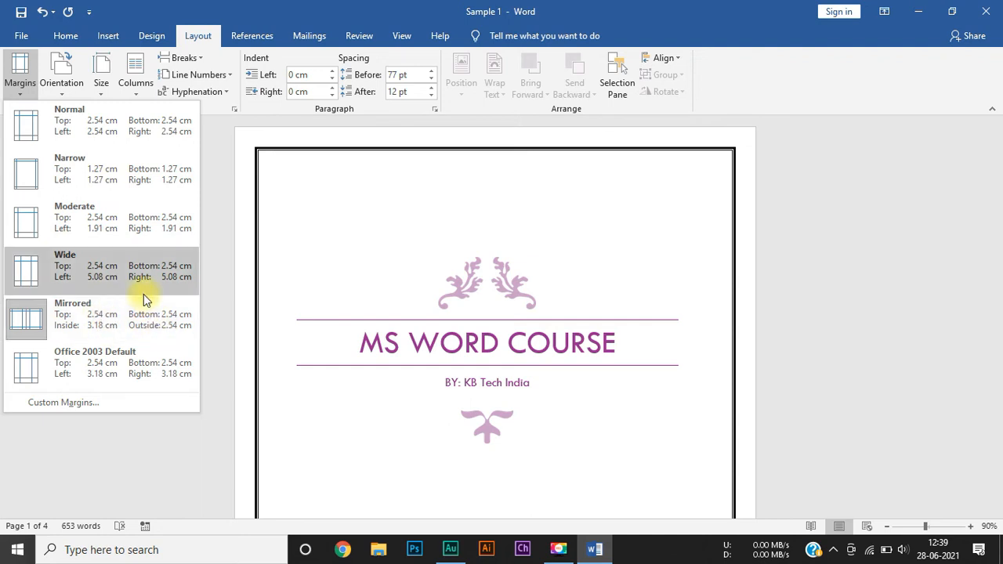
left_click(89, 371)
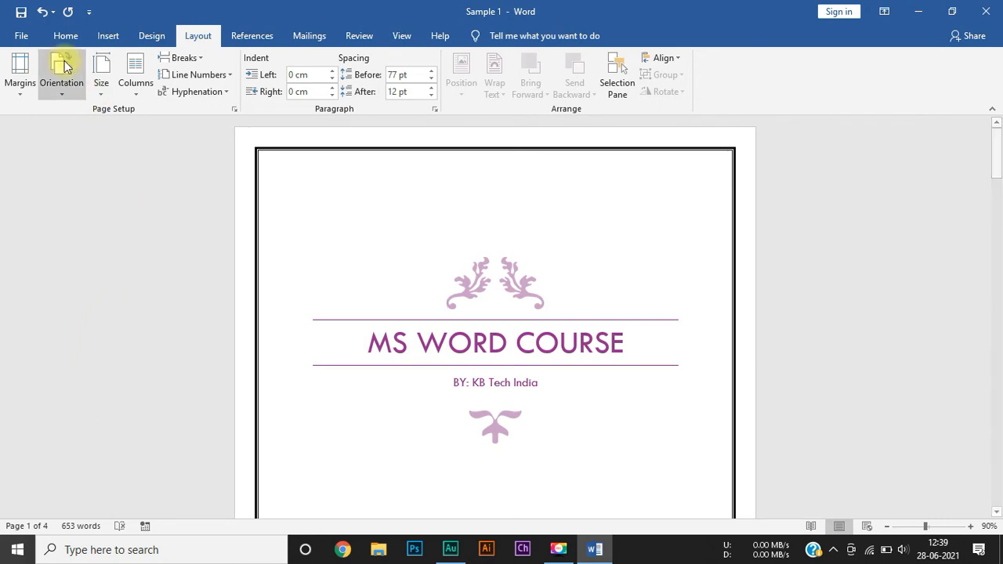
left_click(20, 69)
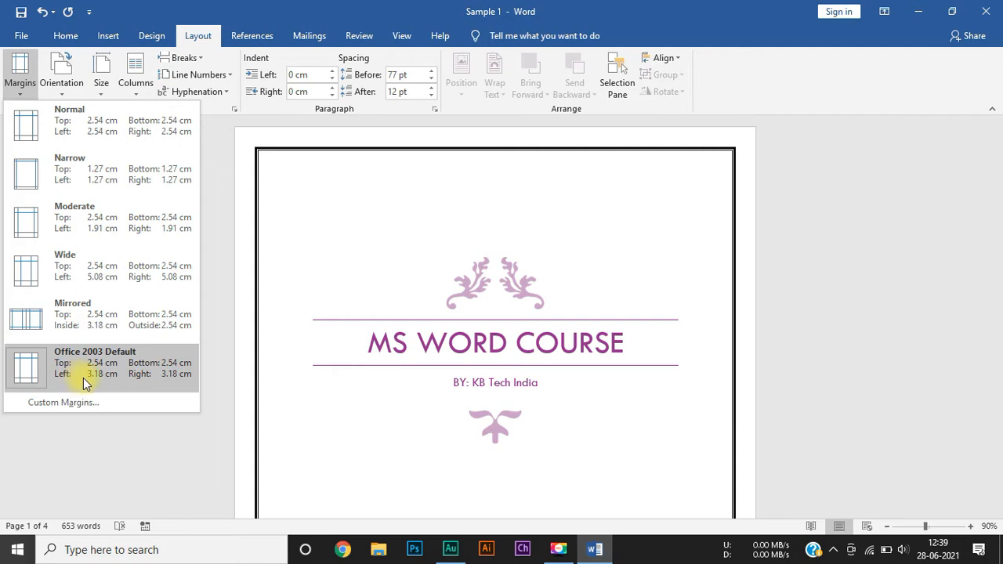
left_click(93, 128)
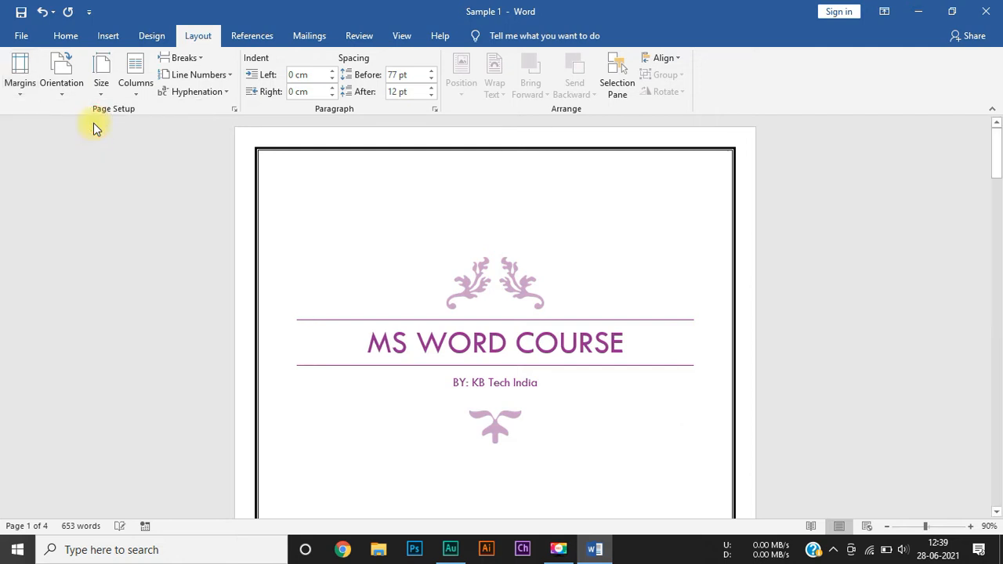
Step: Review the custom margin settings in Page Setup and close them without applying changes
left_click(19, 87)
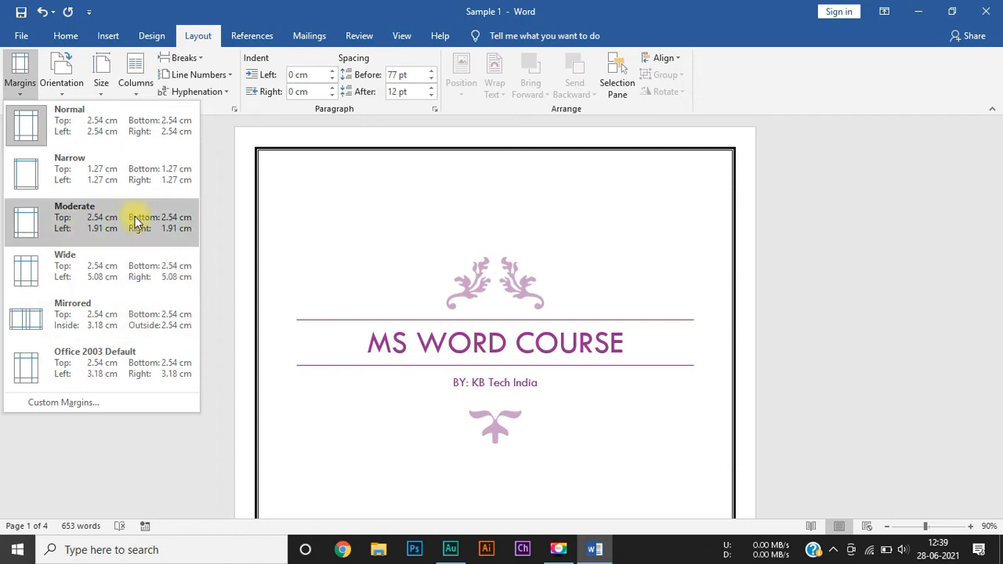
left_click(103, 405)
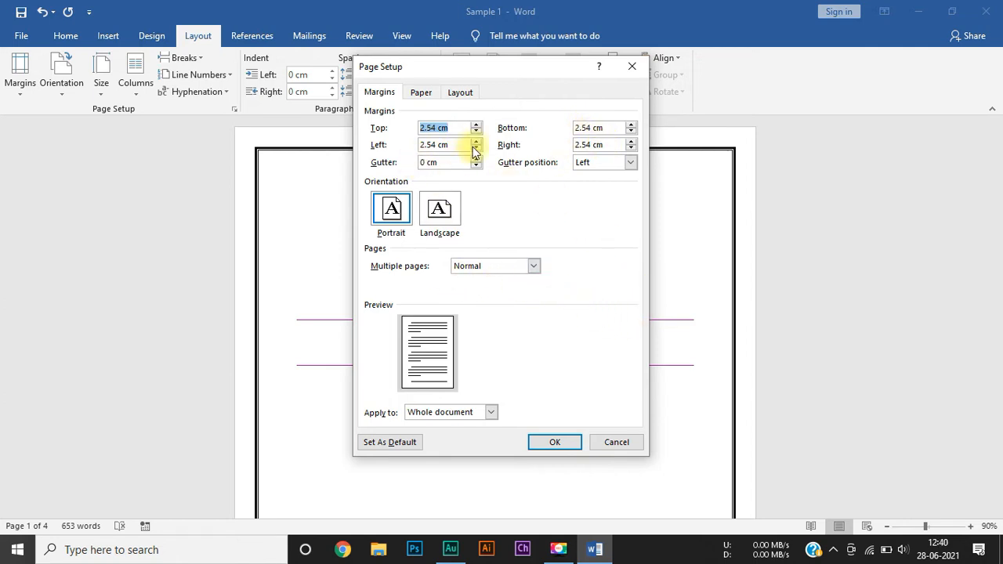
left_click(618, 443)
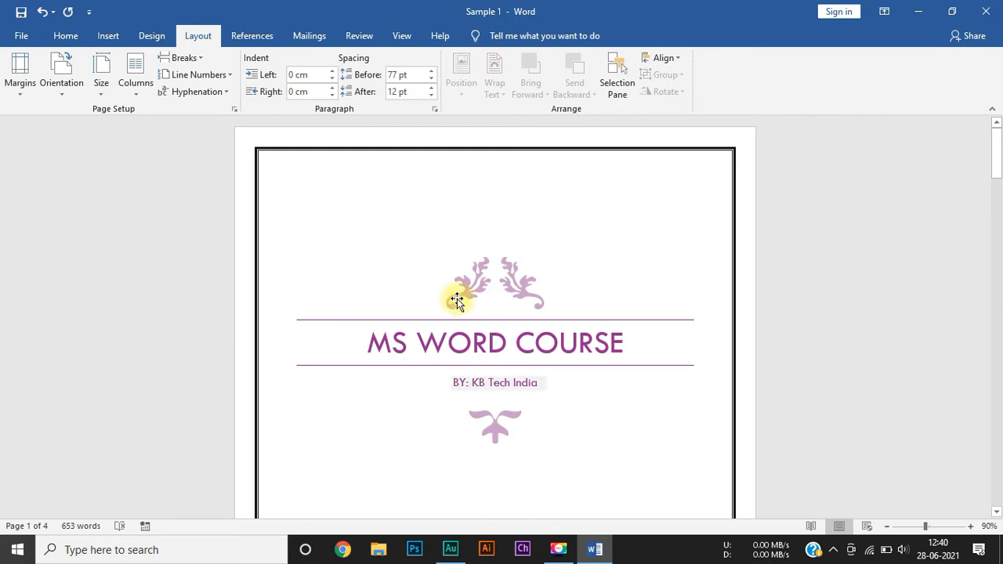
Step: Look through the preset paper sizes and the custom paper size settings, closing them without applying changes
left_click(100, 84)
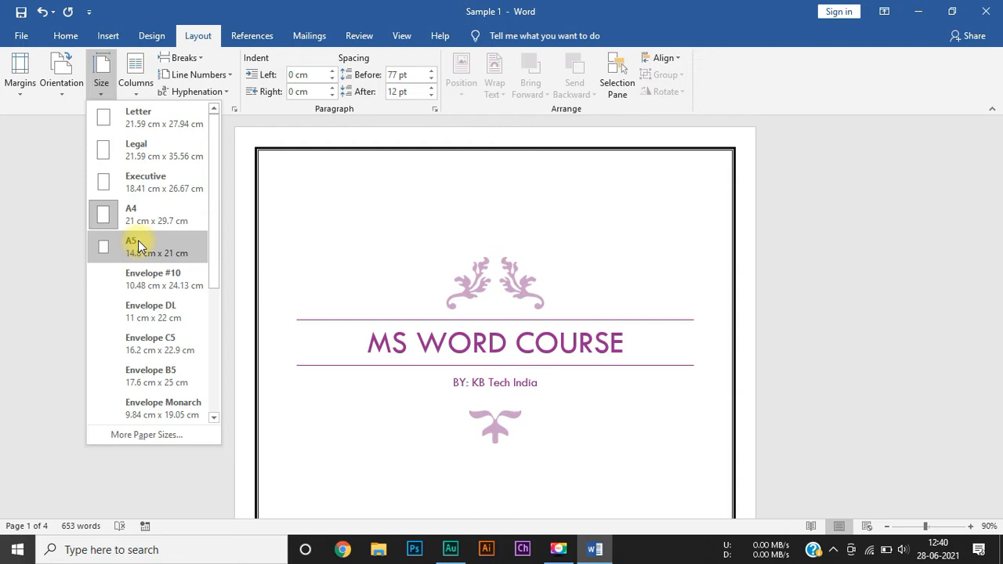
scroll(174, 302, "down", 3)
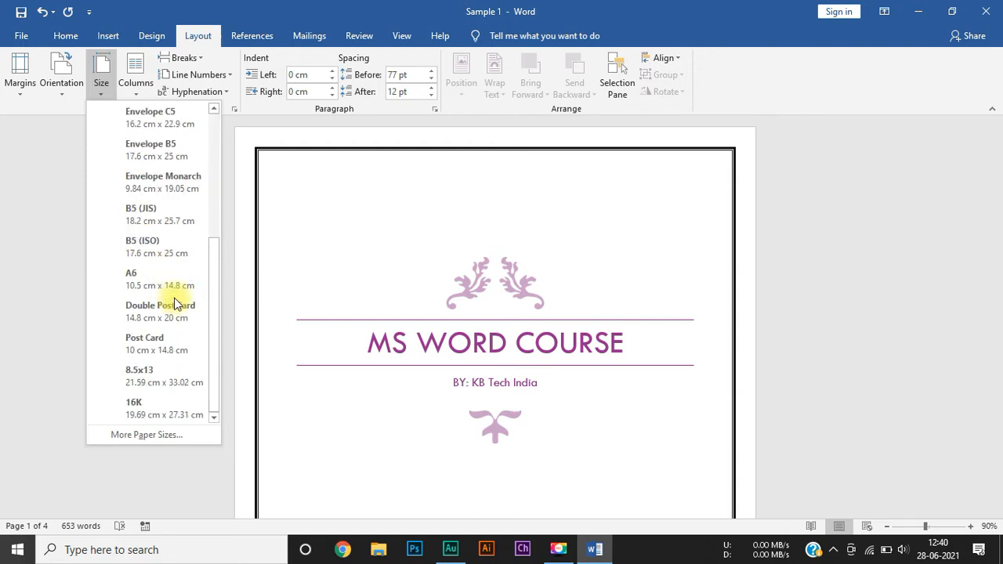
scroll(174, 304, "up", 3)
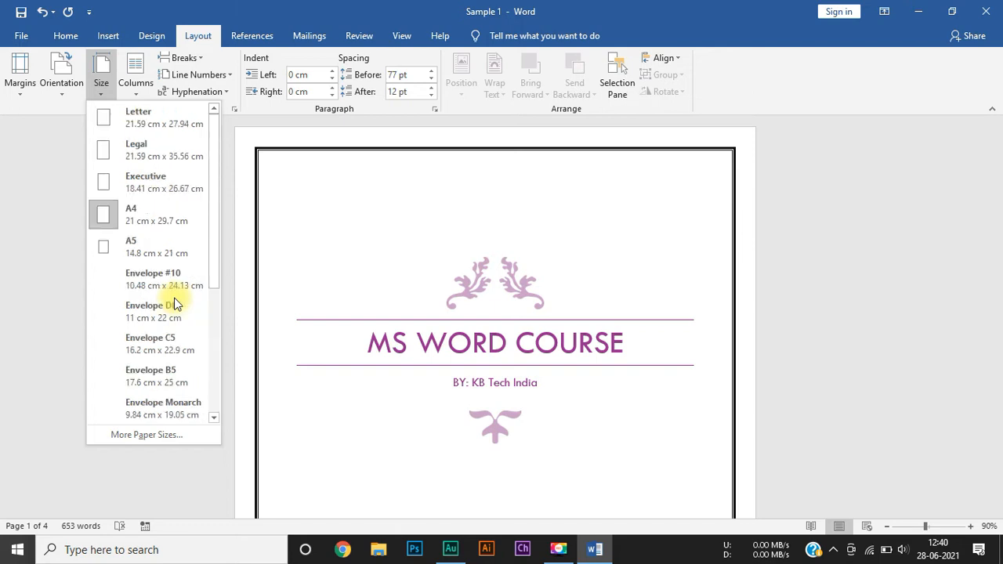
left_click(163, 436)
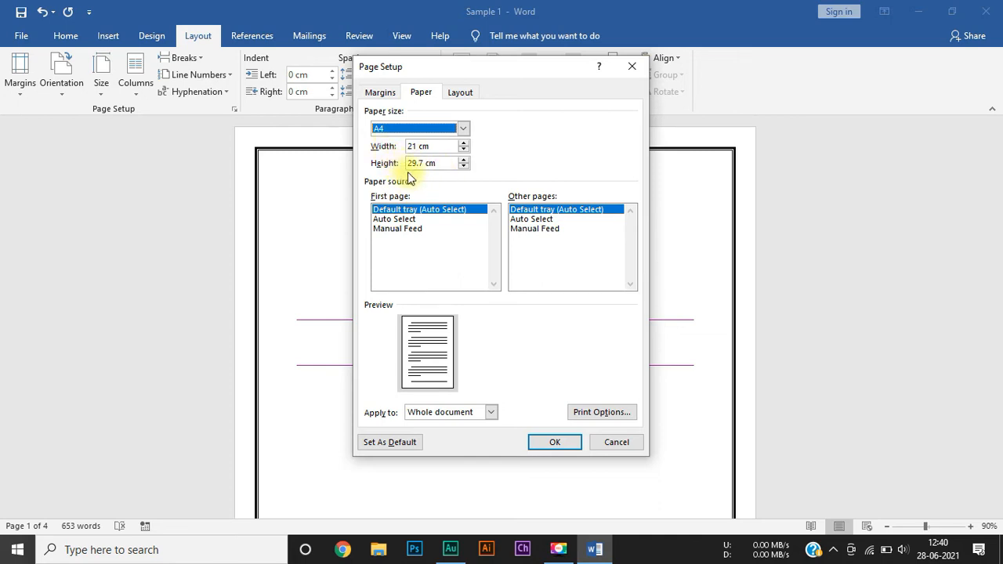
left_click(612, 441)
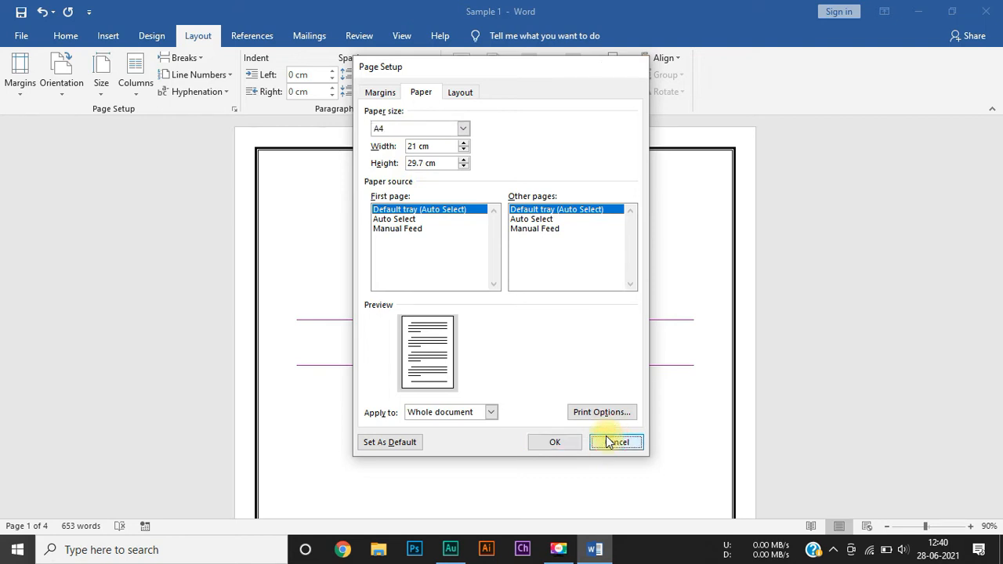
Step: Review the list of preset paper sizes from Letter to 16K once more without choosing one
left_click(100, 87)
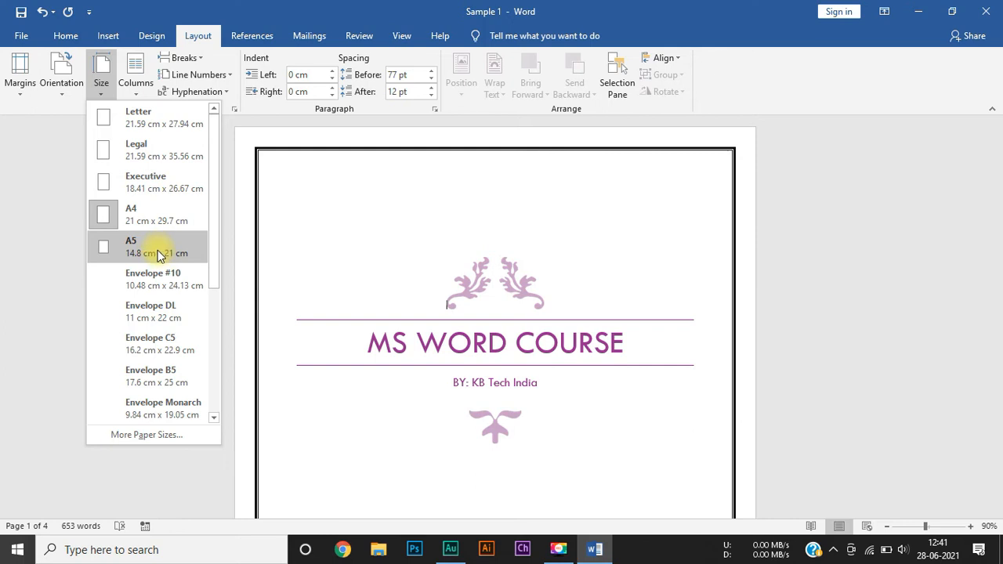
scroll(159, 255, "down", 3)
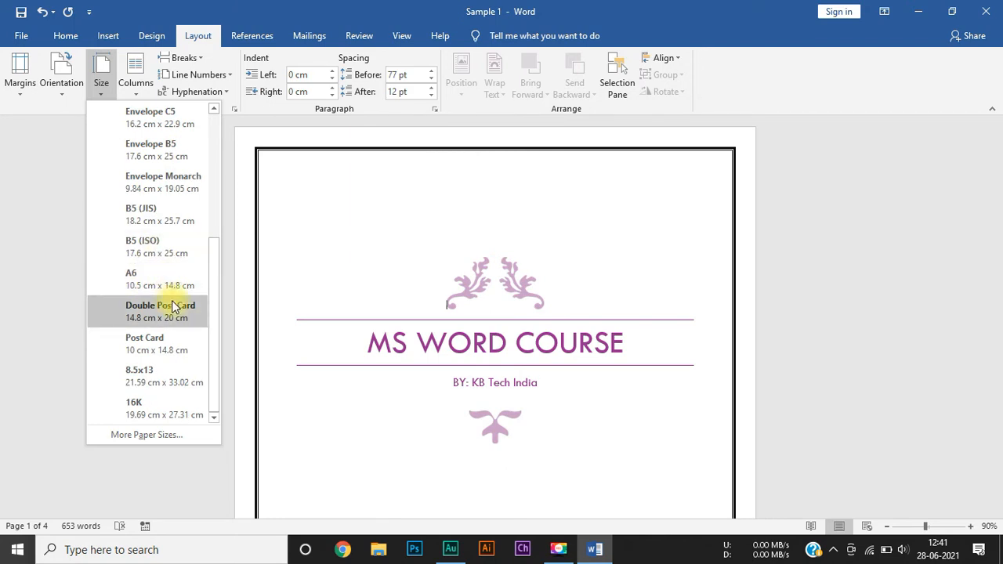
scroll(174, 307, "up", 3)
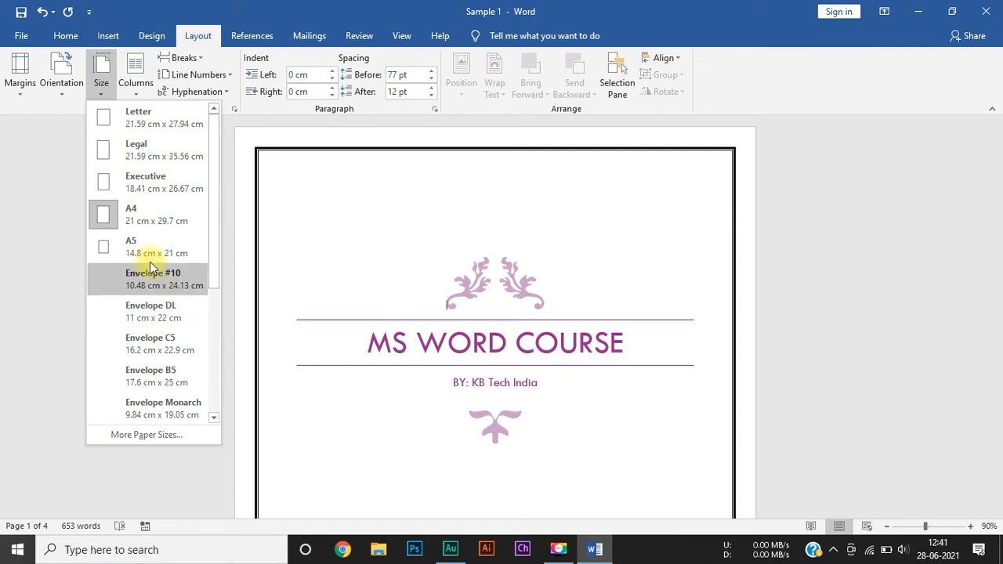
left_click(48, 196)
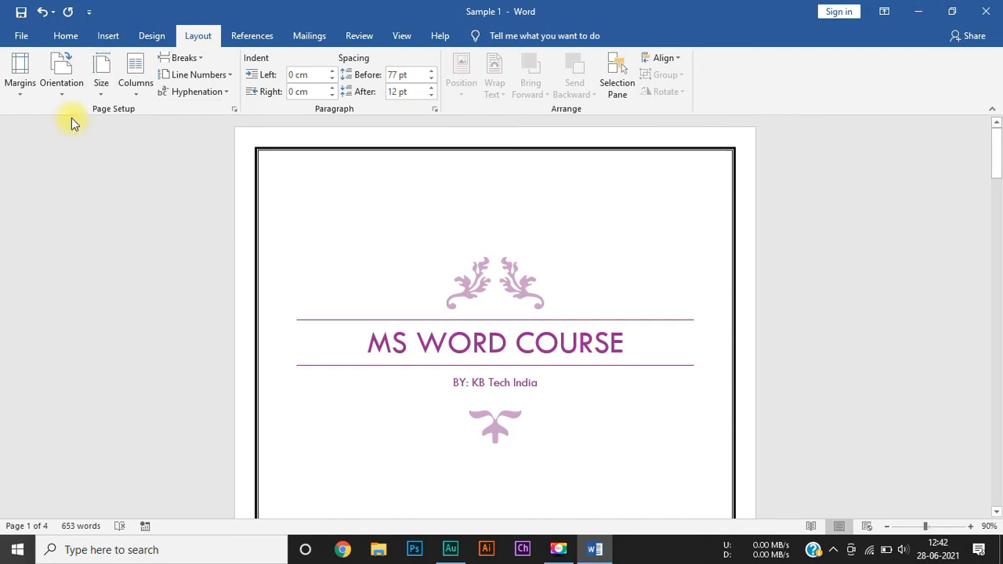
Step: Change the document's page orientation to Landscape
left_click(65, 96)
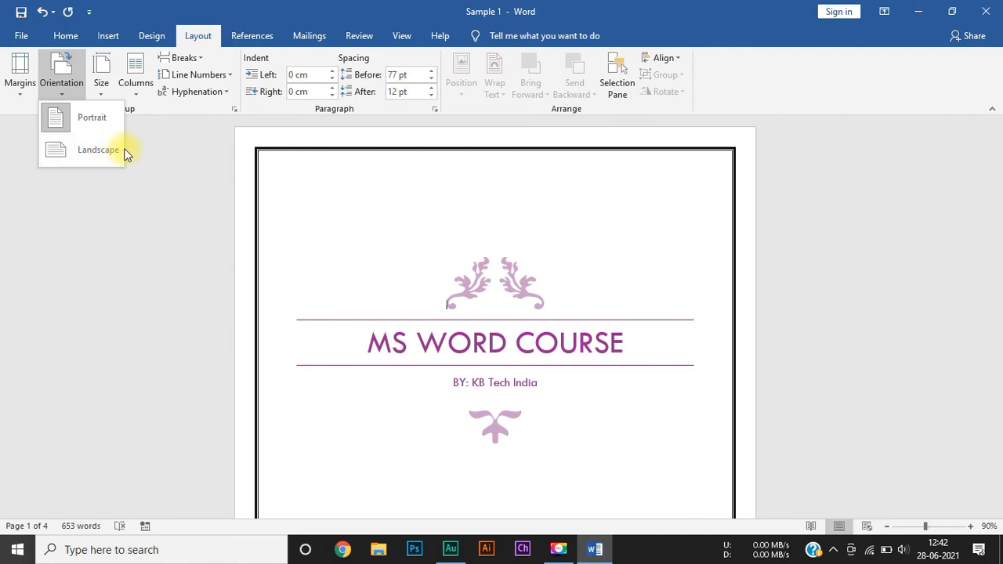
scroll(278, 321, "down", 15)
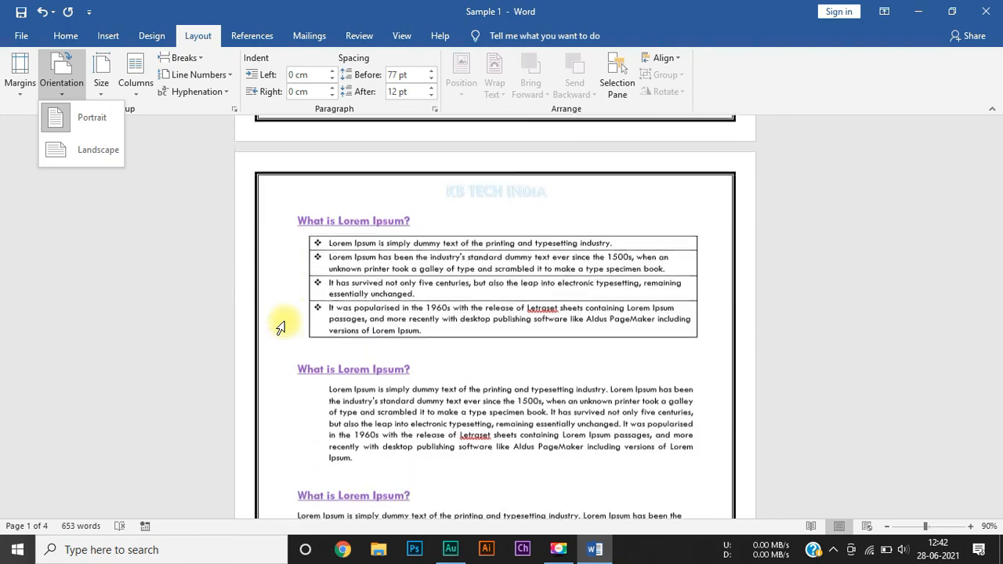
left_click(91, 147)
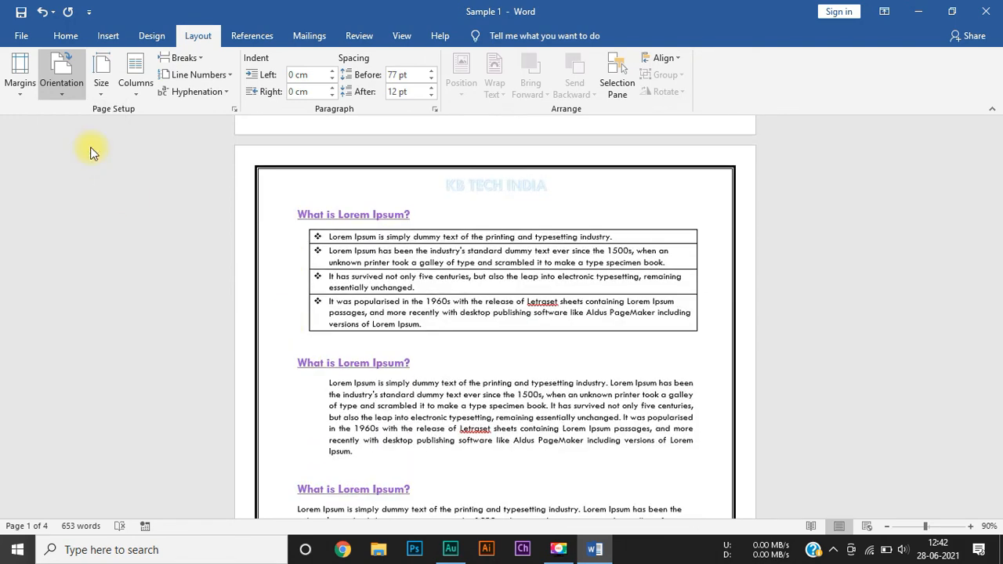
Step: Examine how the text, tables, footers and text box are laid out across the landscape pages
scroll(370, 382, "down", 5)
scroll(370, 382, "down", 7)
scroll(370, 381, "down", 1)
scroll(352, 314, "up", 1)
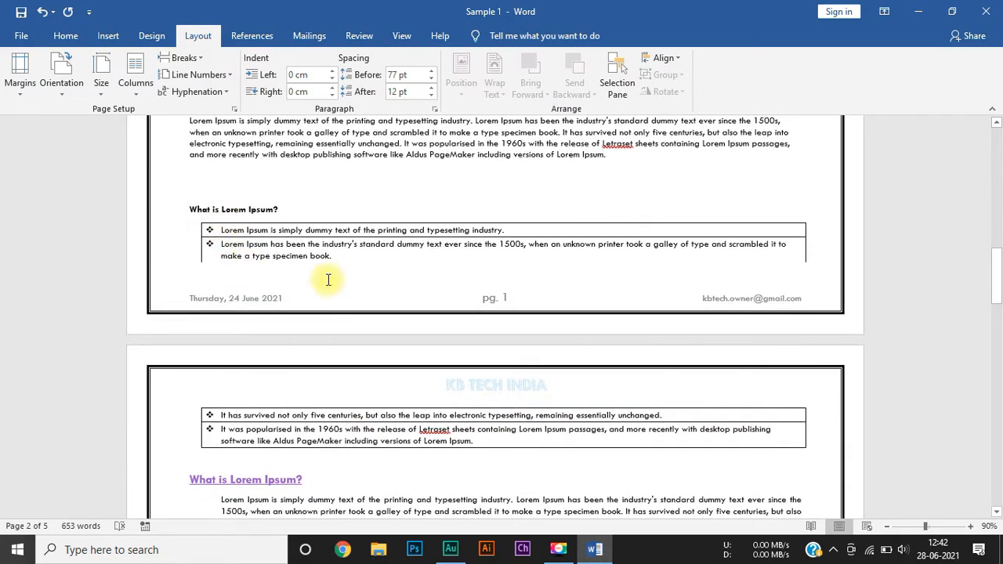
scroll(325, 447, "down", 13)
scroll(329, 453, "down", 13)
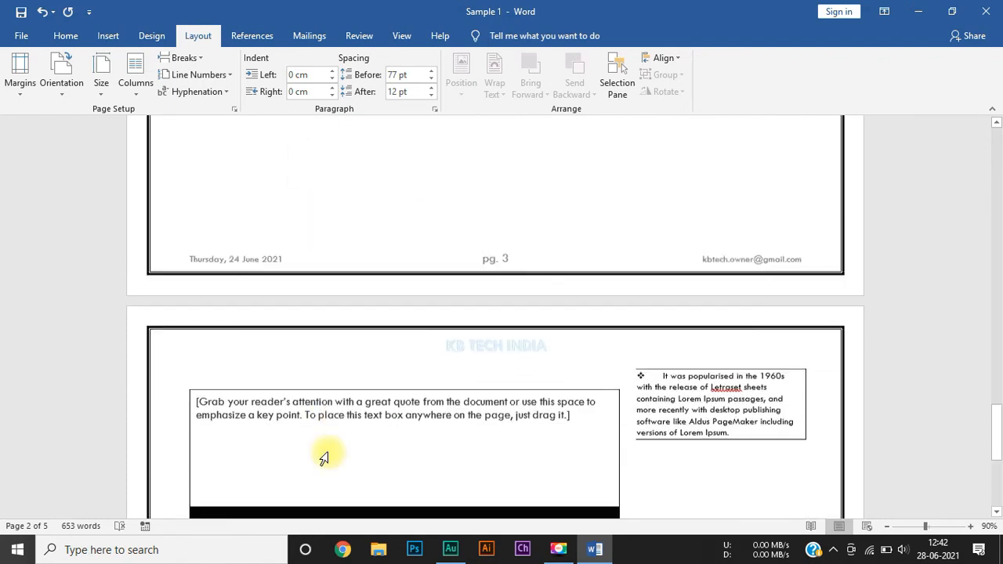
scroll(325, 458, "down", 3)
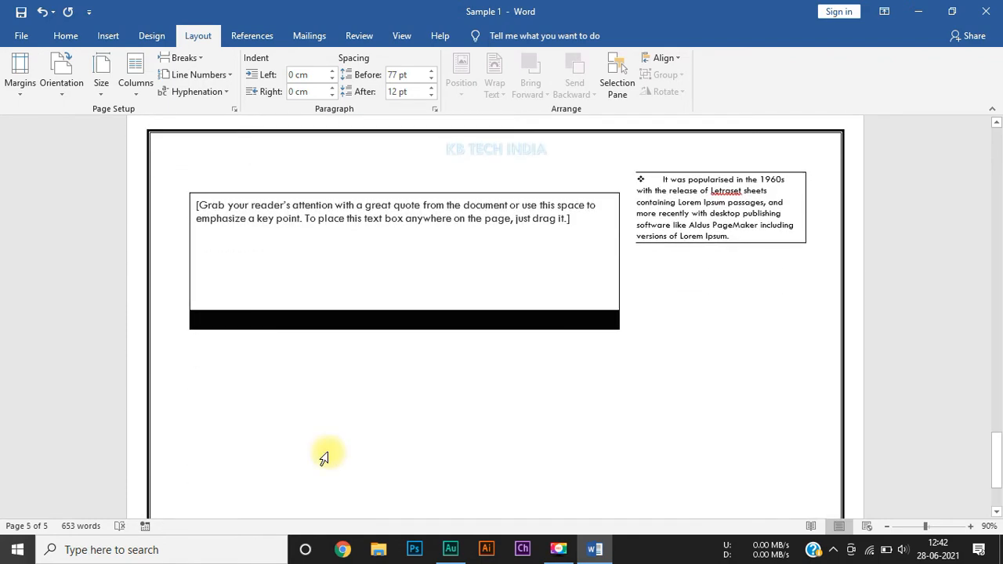
scroll(324, 457, "up", 3)
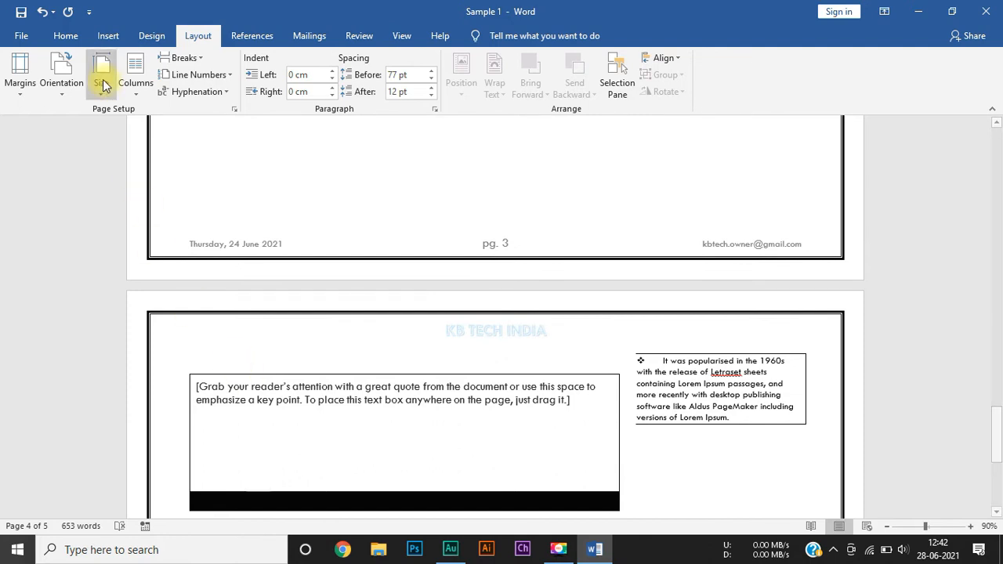
scroll(106, 105, "up", 3)
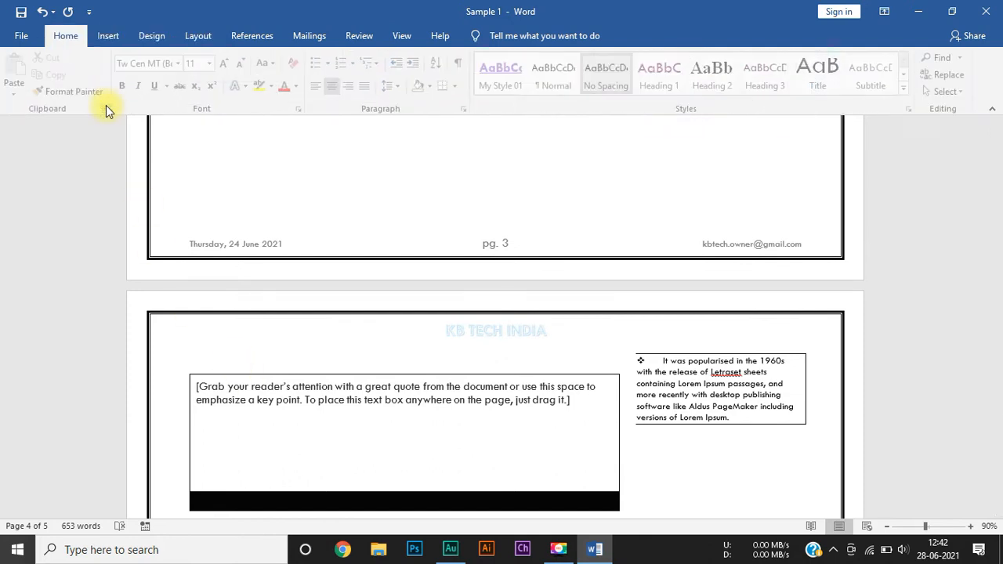
Step: Change the document's page orientation back to Portrait and check the resulting pages
left_click(202, 37)
left_click(57, 94)
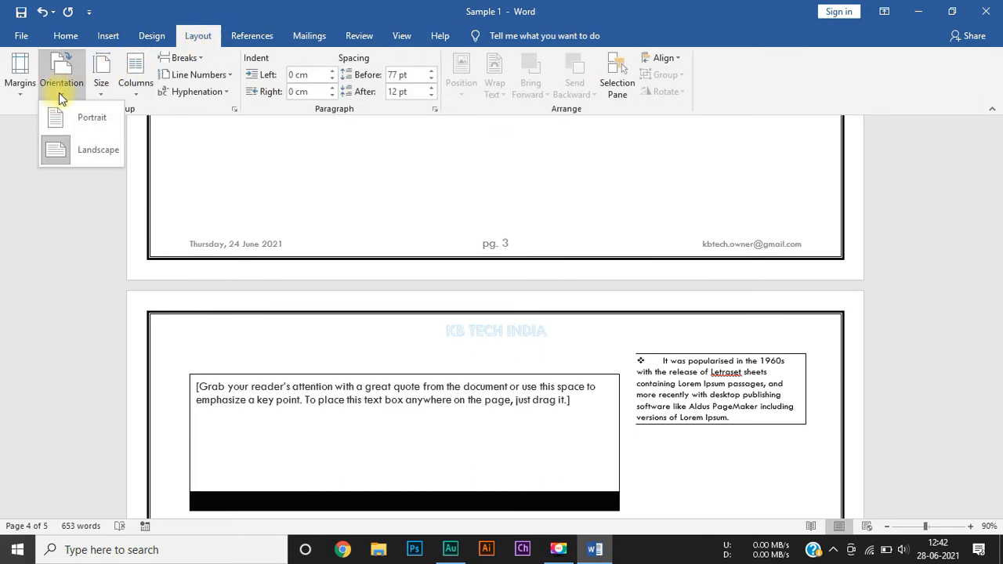
left_click(89, 125)
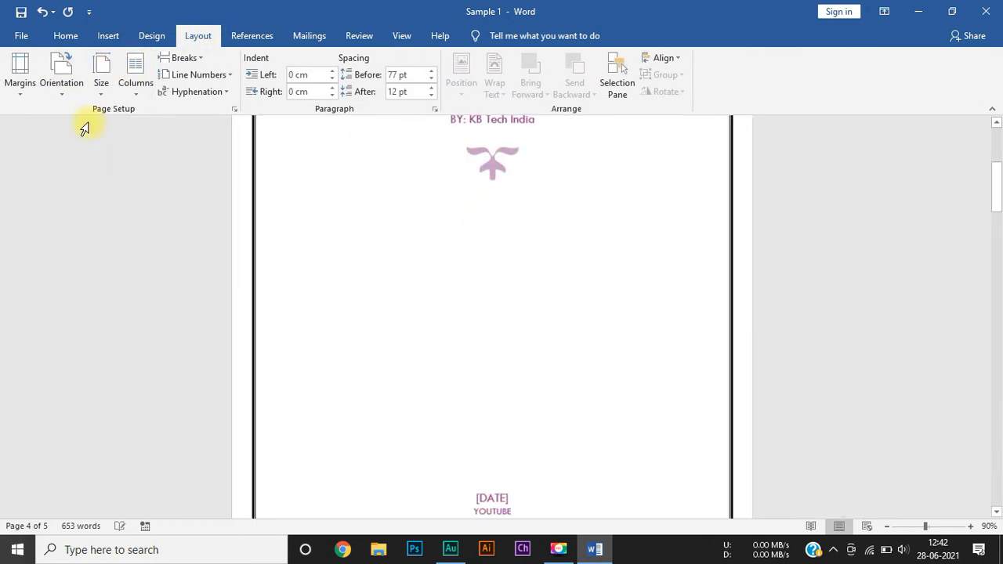
scroll(345, 379, "down", 2)
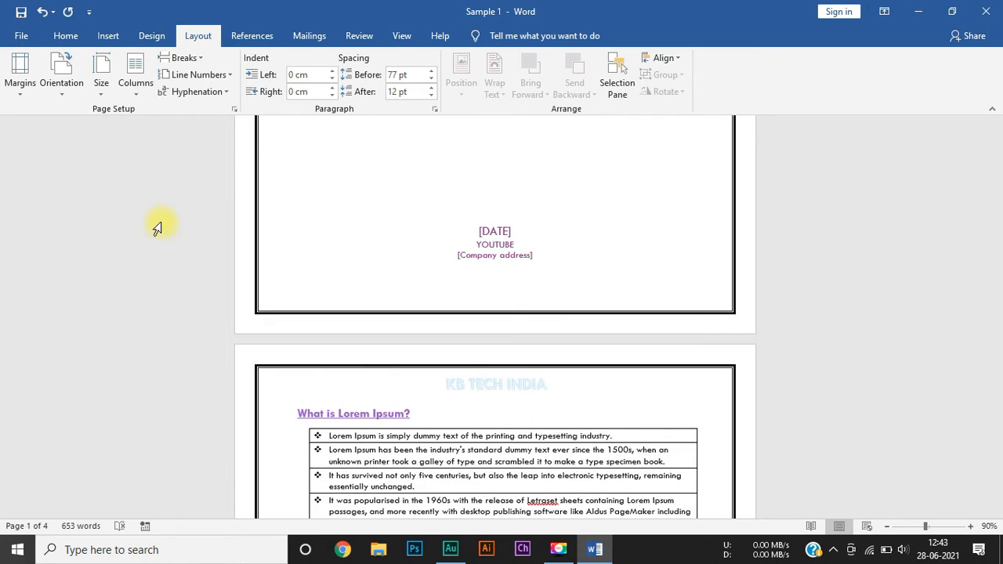
Step: Look through the column presets and arrange the document's text in two columns
left_click(138, 96)
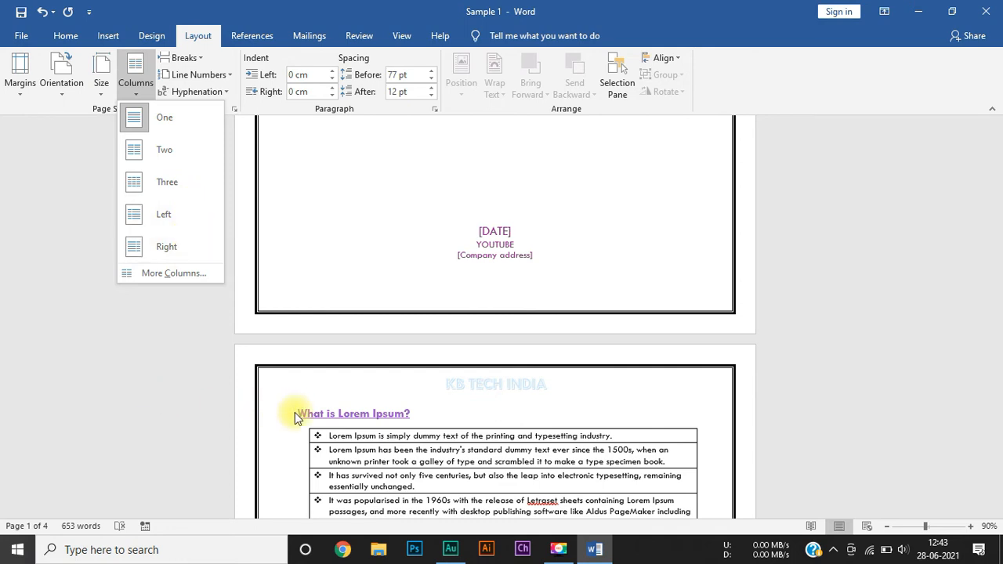
scroll(294, 412, "up", 6)
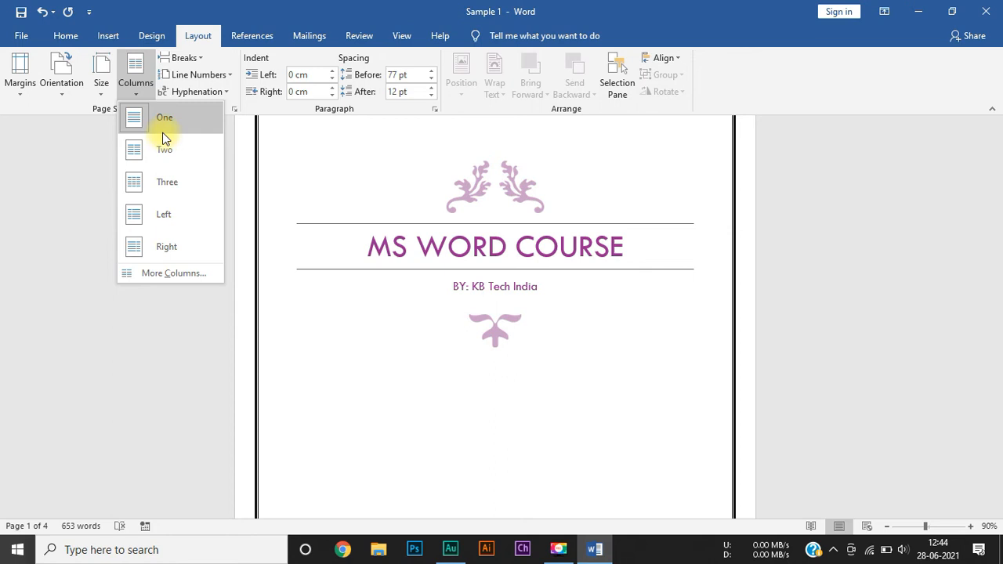
scroll(369, 381, "up", 3)
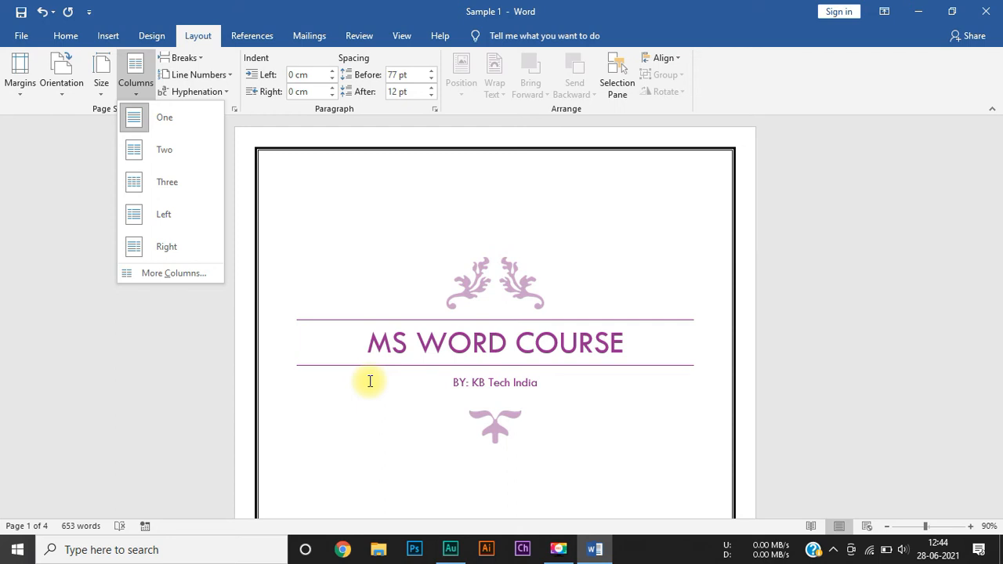
left_click(165, 150)
Step: Examine how the cover page, headings, tables and paragraphs flow across the two columns
scroll(431, 337, "down", 4)
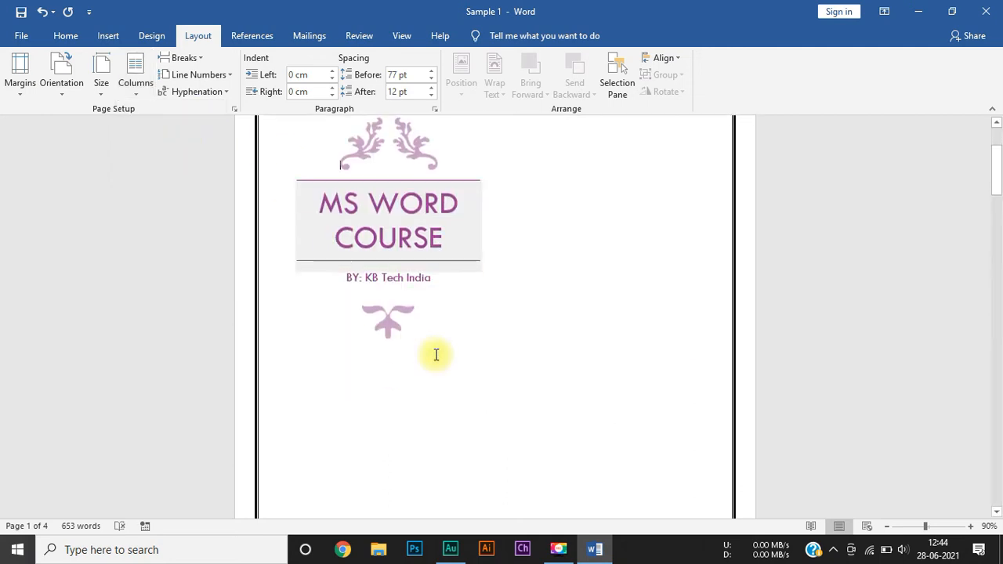
scroll(436, 355, "down", 10)
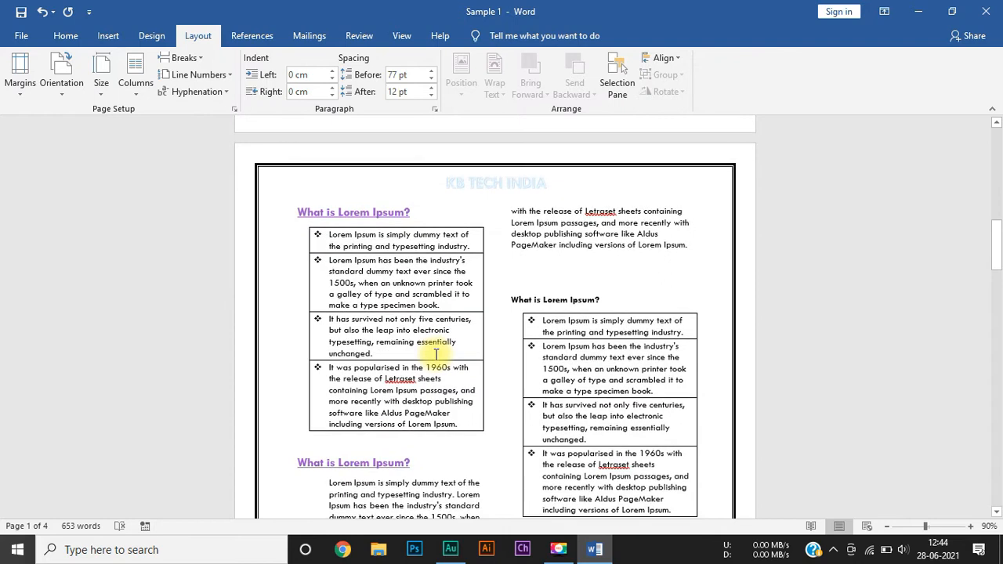
scroll(335, 329, "down", 1)
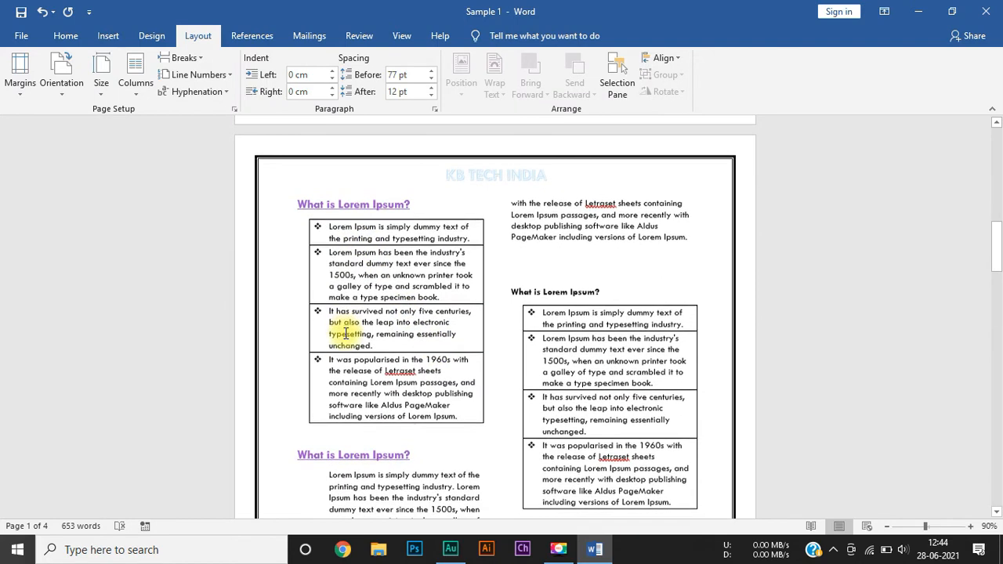
scroll(327, 290, "down", 1)
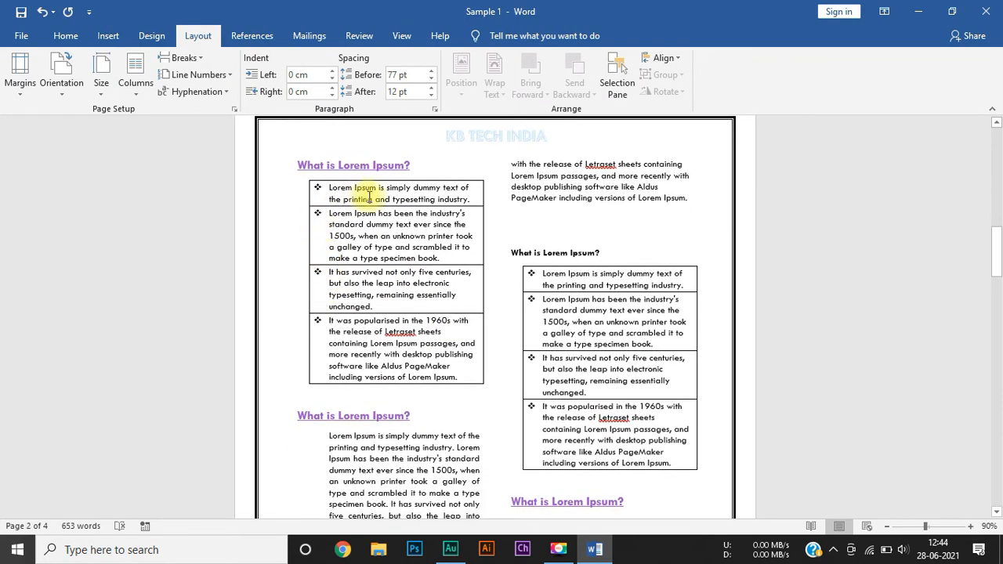
scroll(408, 360, "down", 8)
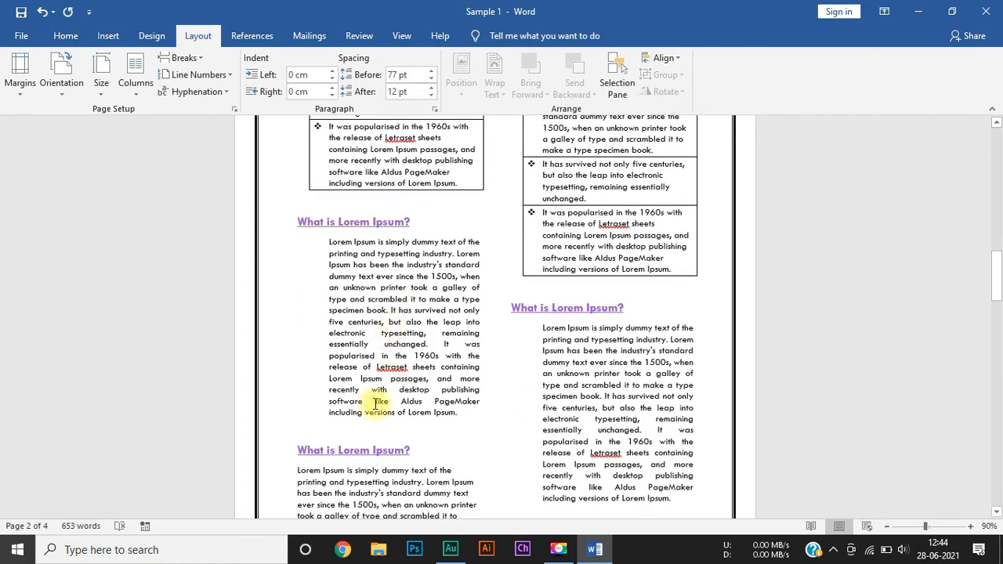
scroll(341, 463, "down", 1)
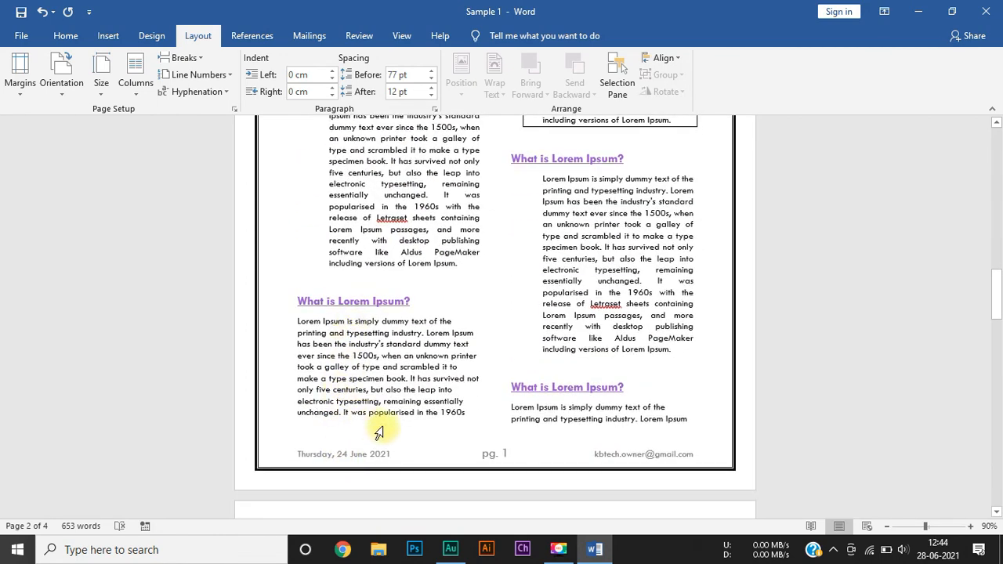
scroll(447, 455, "down", 8)
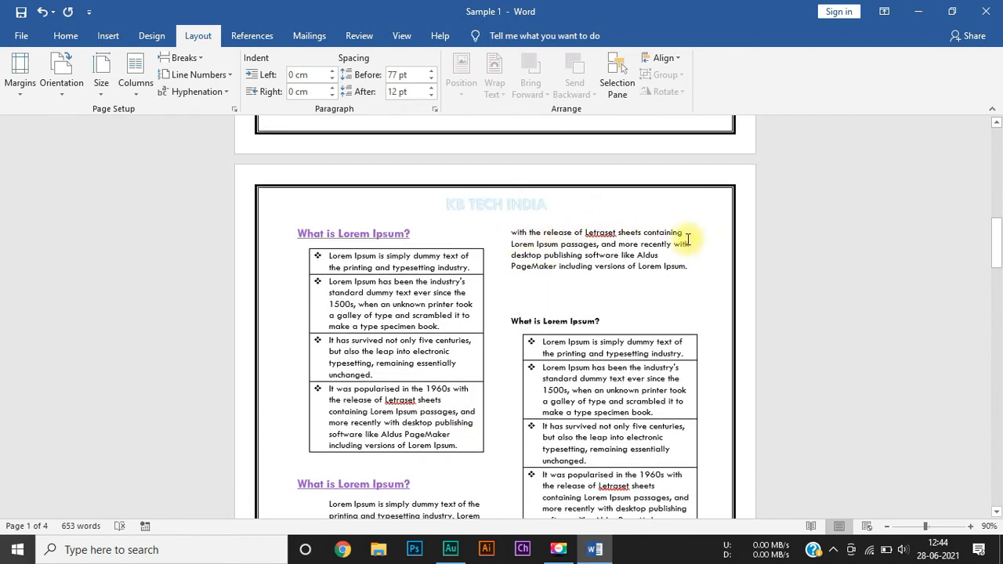
scroll(619, 337, "down", 4)
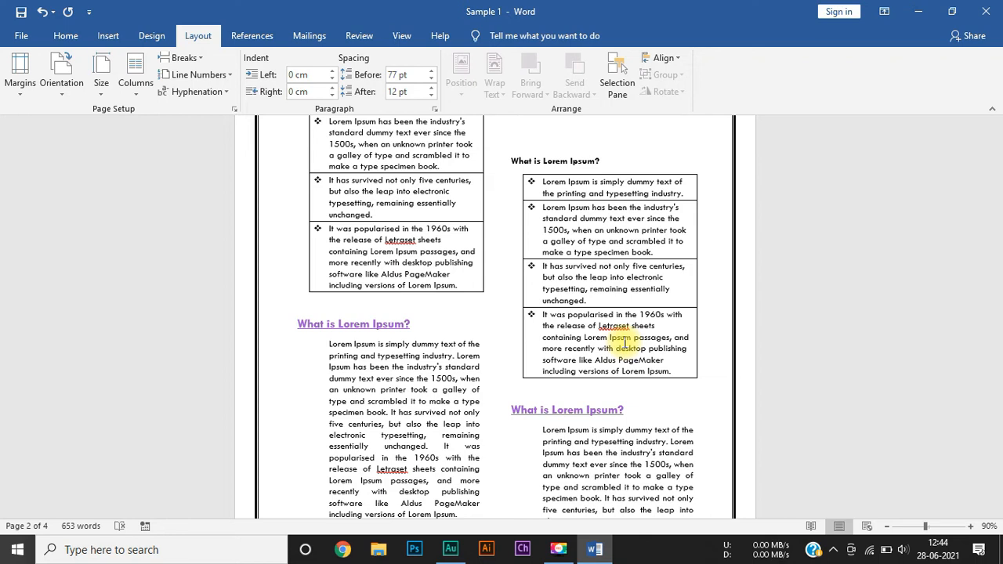
scroll(625, 342, "up", 1)
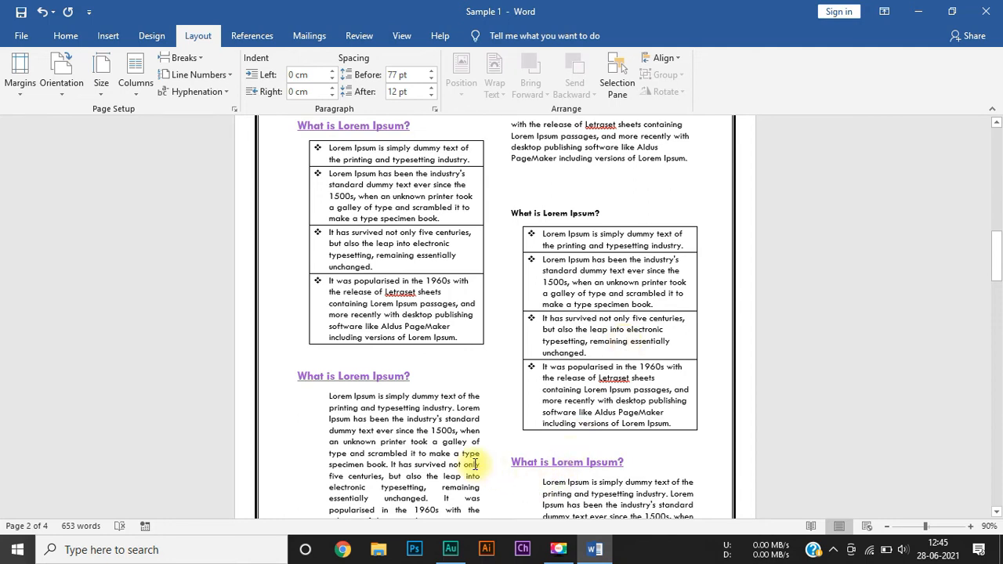
scroll(412, 320, "up", 2)
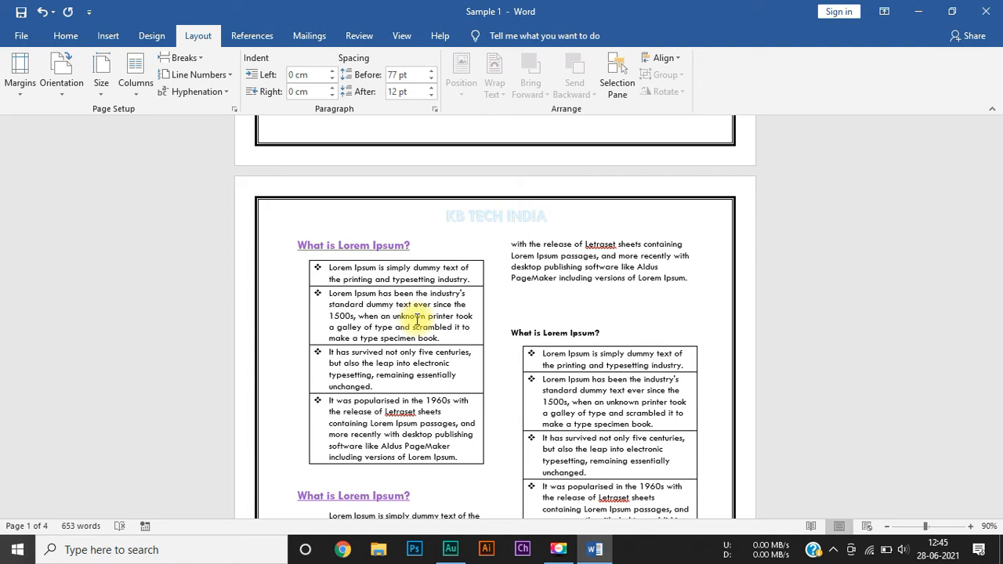
scroll(416, 319, "down", 7)
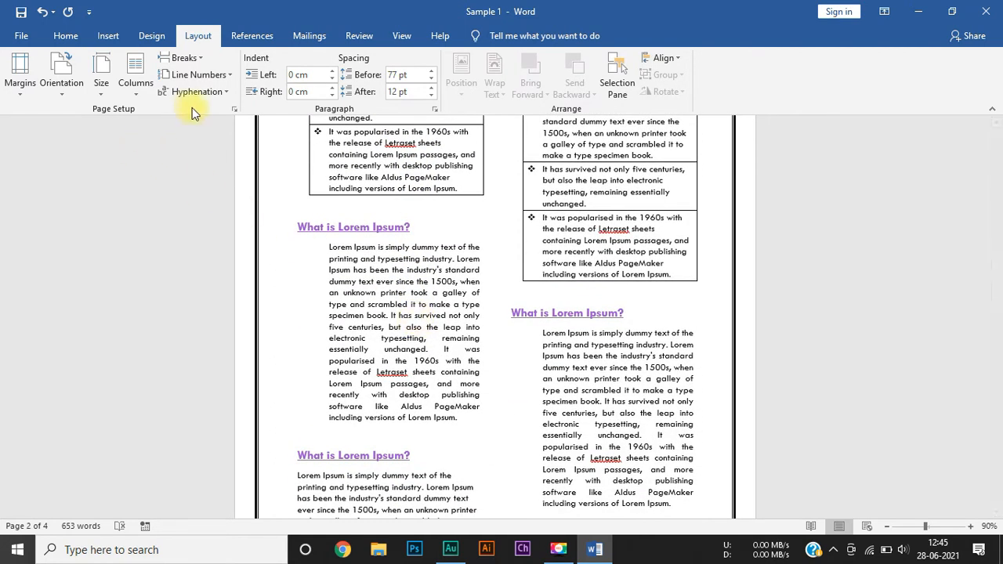
Step: Set the document's text back to one column and check the pages up to the cover
left_click(135, 74)
left_click(162, 110)
scroll(457, 318, "up", 3)
scroll(457, 318, "down", 20)
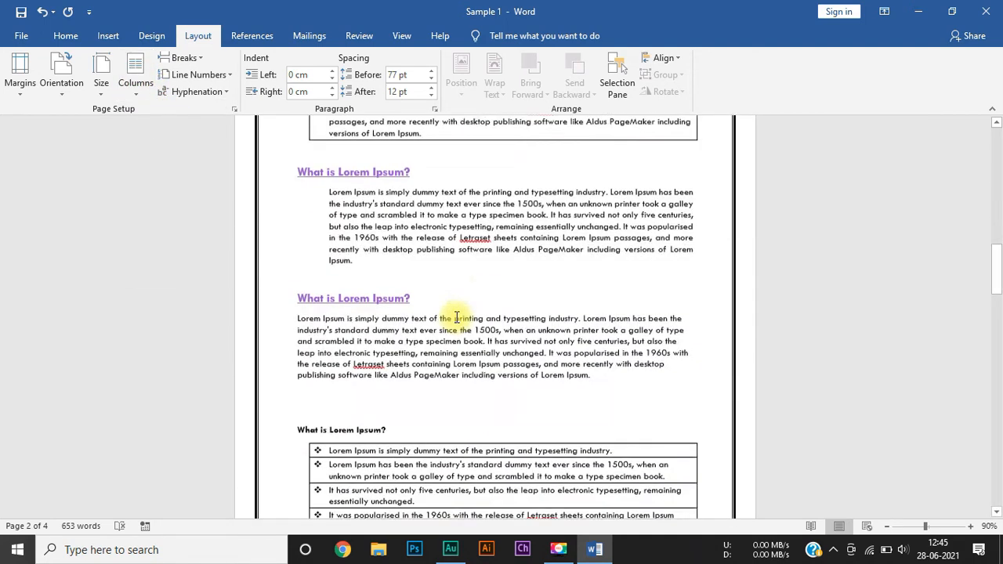
scroll(457, 317, "up", 16)
scroll(457, 317, "up", 3)
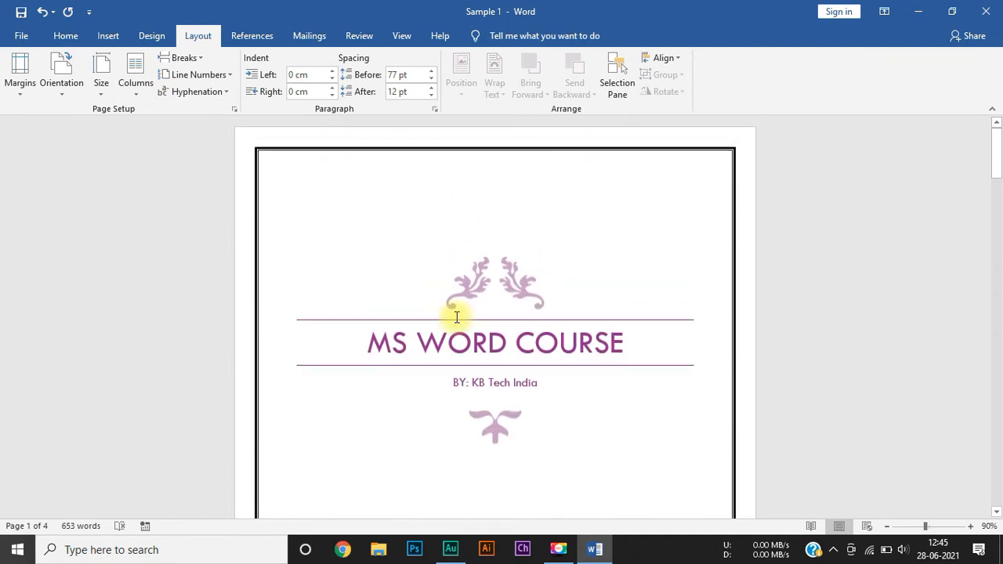
Step: Review the available page break and section break types without inserting one, including where the insert tools offer a page break
left_click(200, 58)
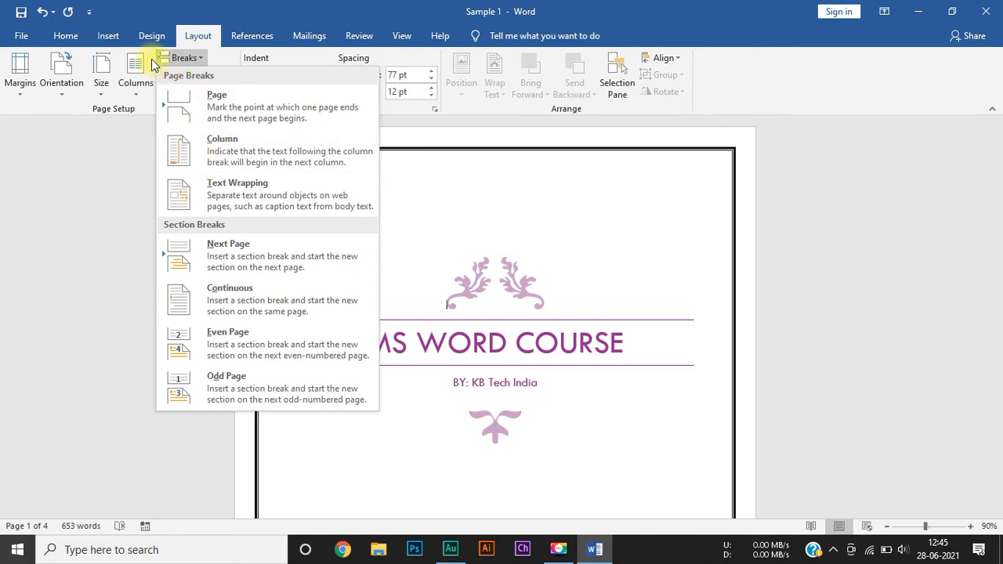
left_click(117, 37)
left_click(117, 36)
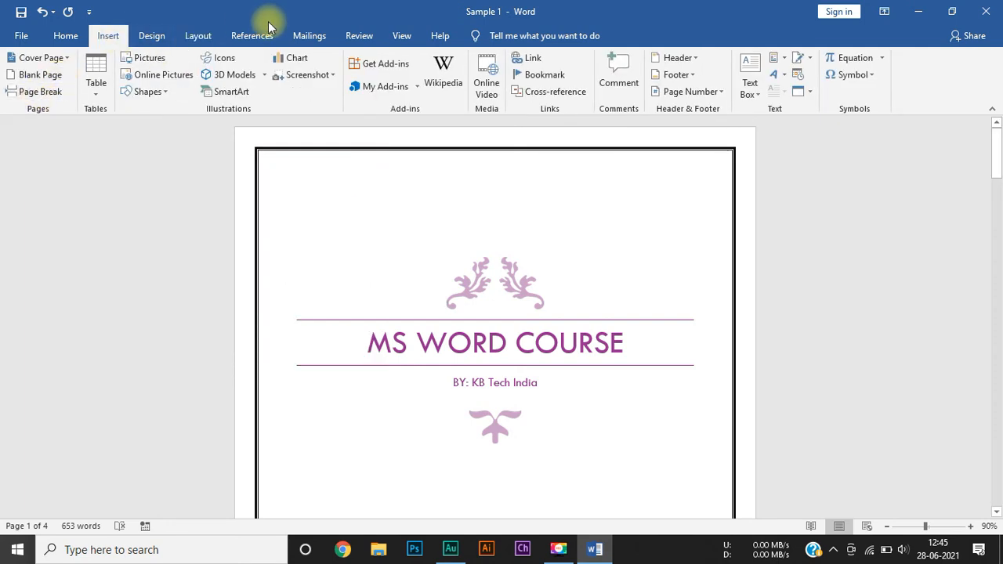
left_click(197, 37)
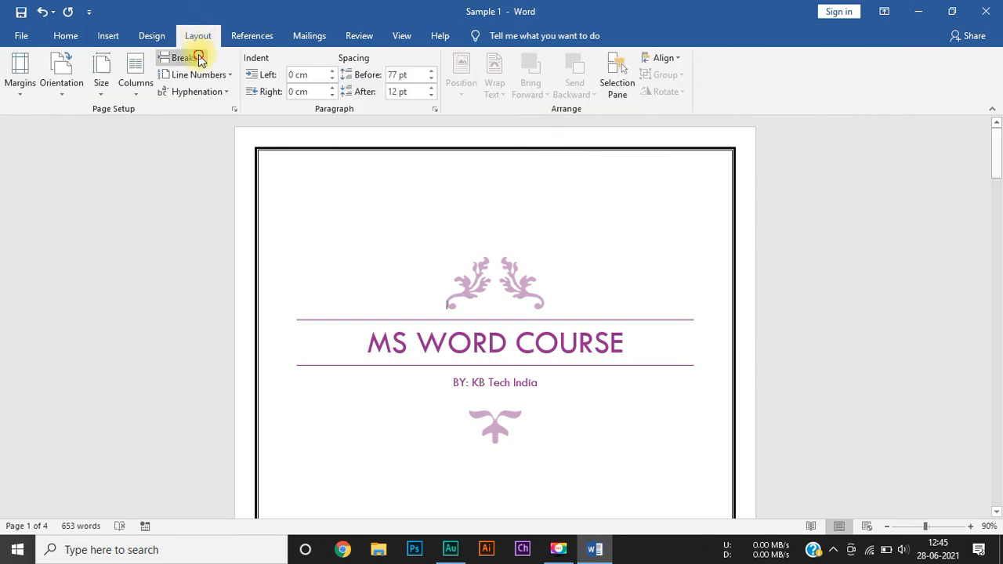
left_click(198, 58)
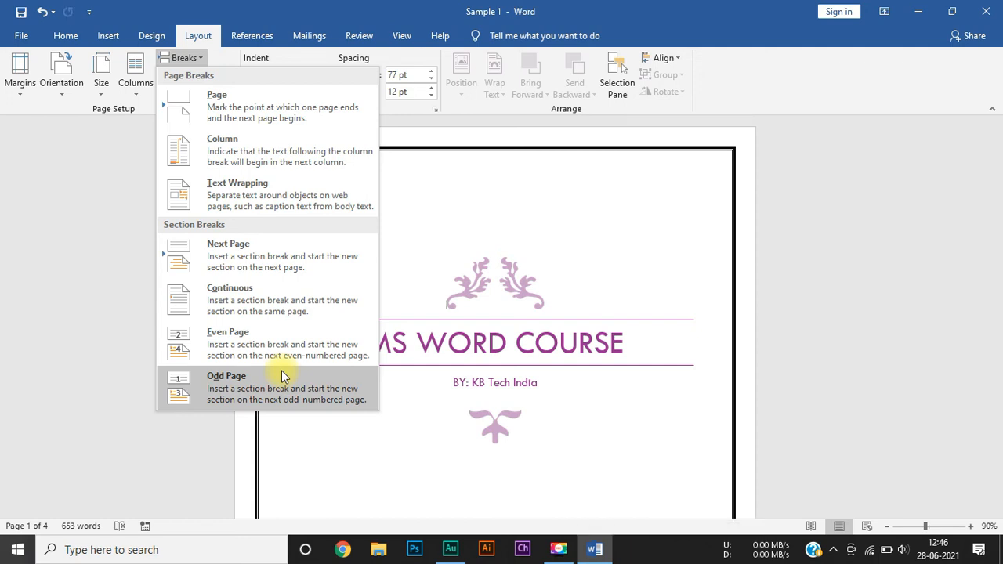
left_click(76, 280)
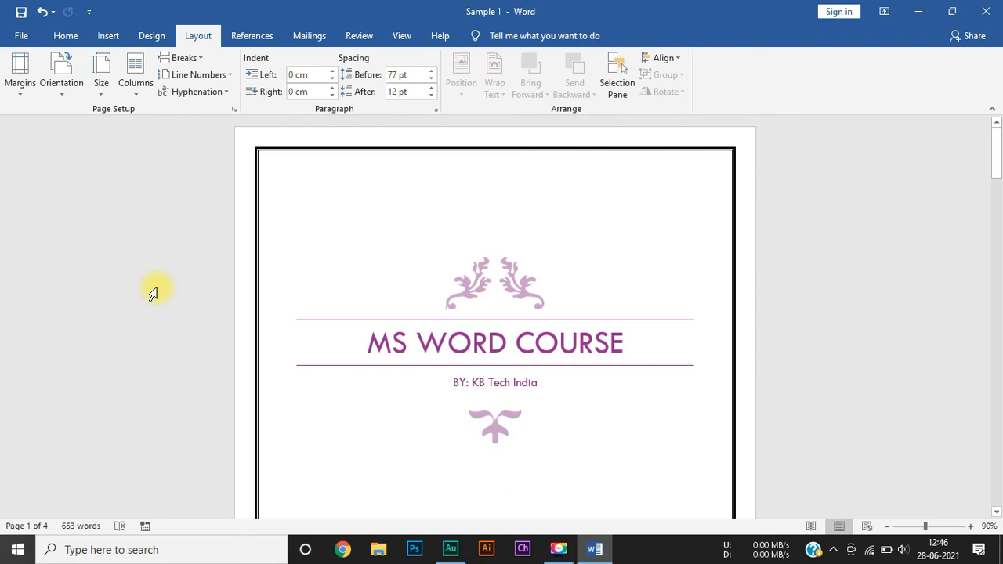
Step: Turn on Continuous line numbering for the document and check how the numbers run from the cover page onward
scroll(153, 293, "down", 5)
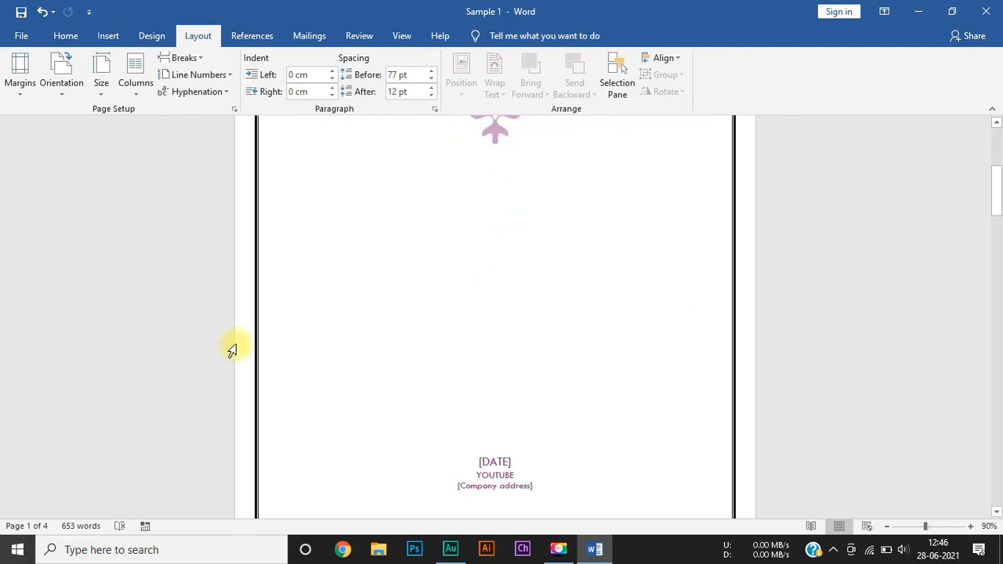
scroll(430, 330, "up", 5)
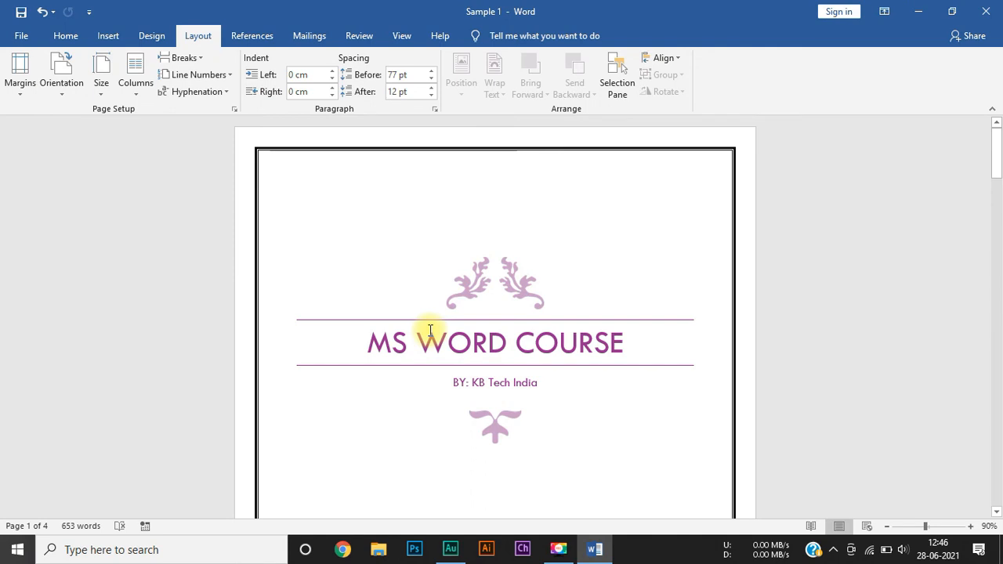
left_click(230, 79)
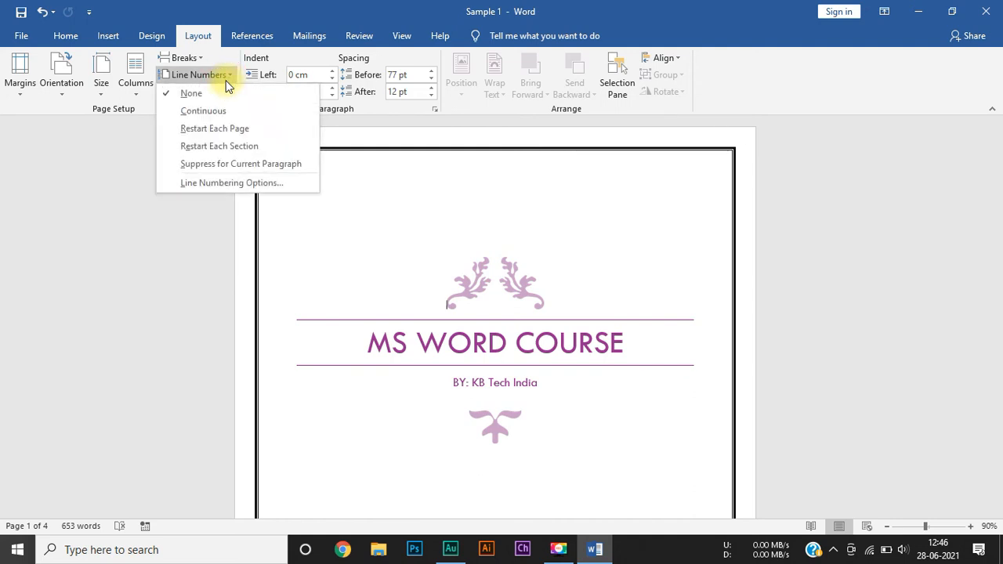
left_click(213, 111)
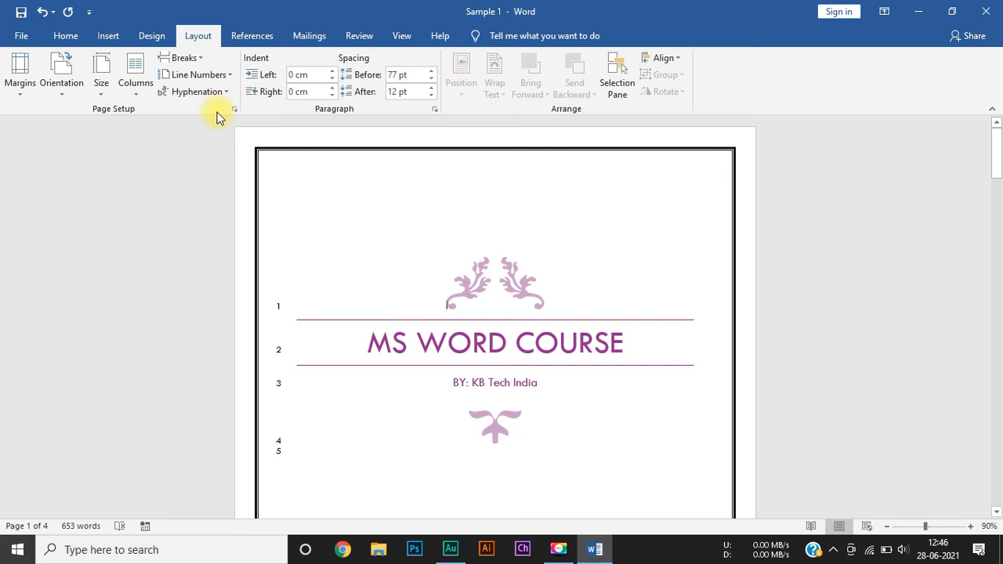
scroll(372, 274, "down", 2)
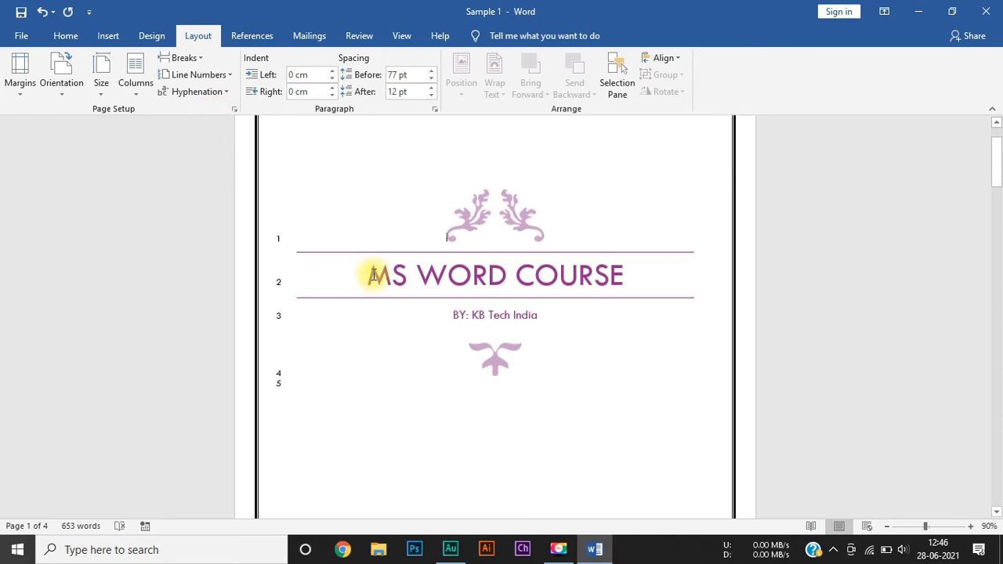
scroll(374, 274, "down", 15)
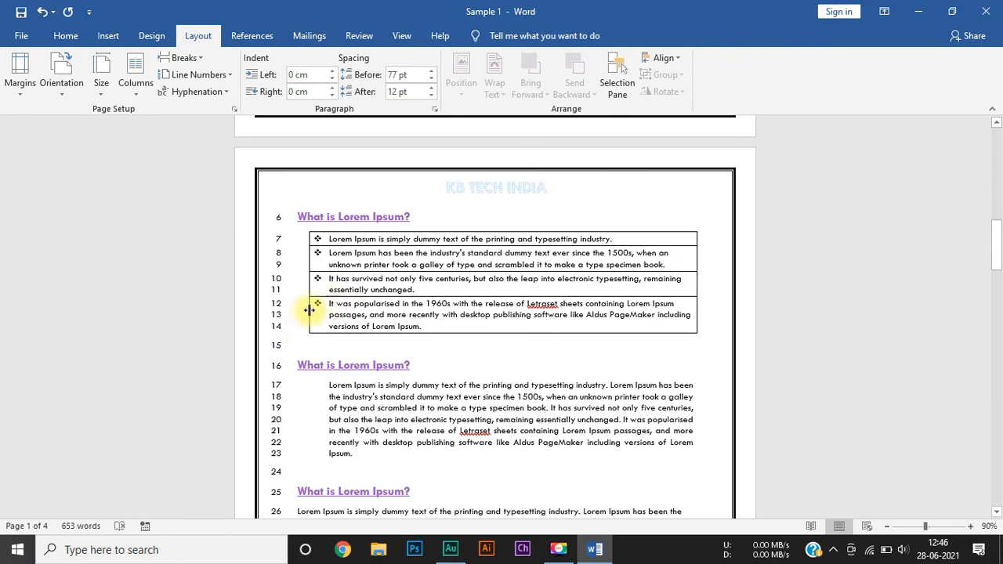
scroll(307, 389, "down", 8)
scroll(316, 396, "down", 10)
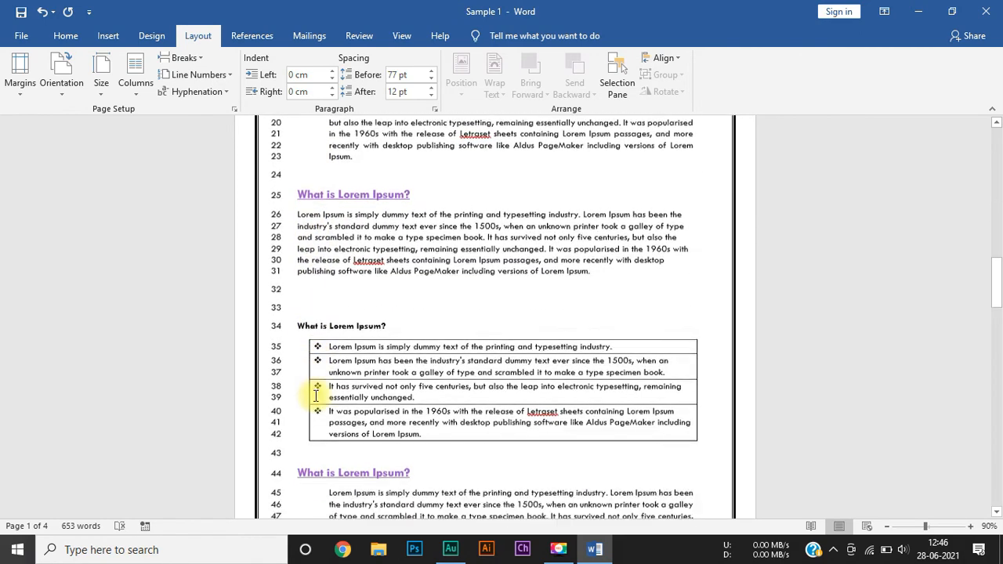
scroll(316, 396, "up", 16)
scroll(316, 396, "up", 3)
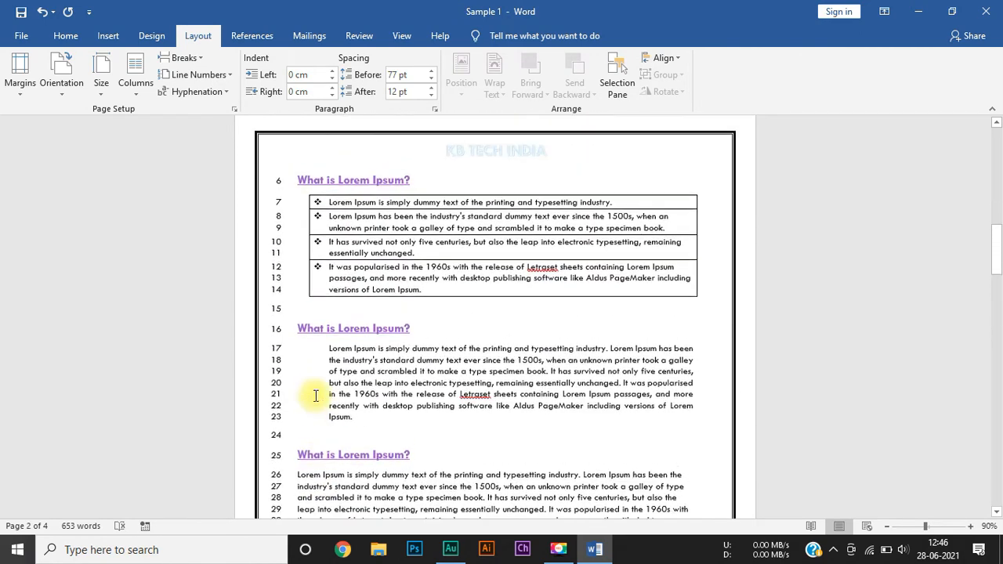
Step: Set the line numbering to Restart Each Page and check the numbers on the page after the cover
left_click(232, 75)
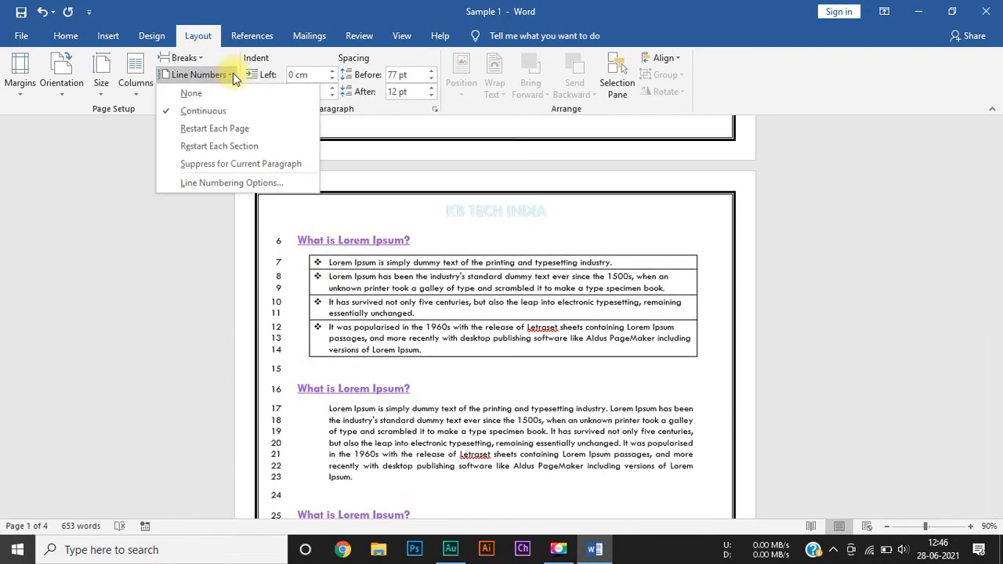
left_click(229, 128)
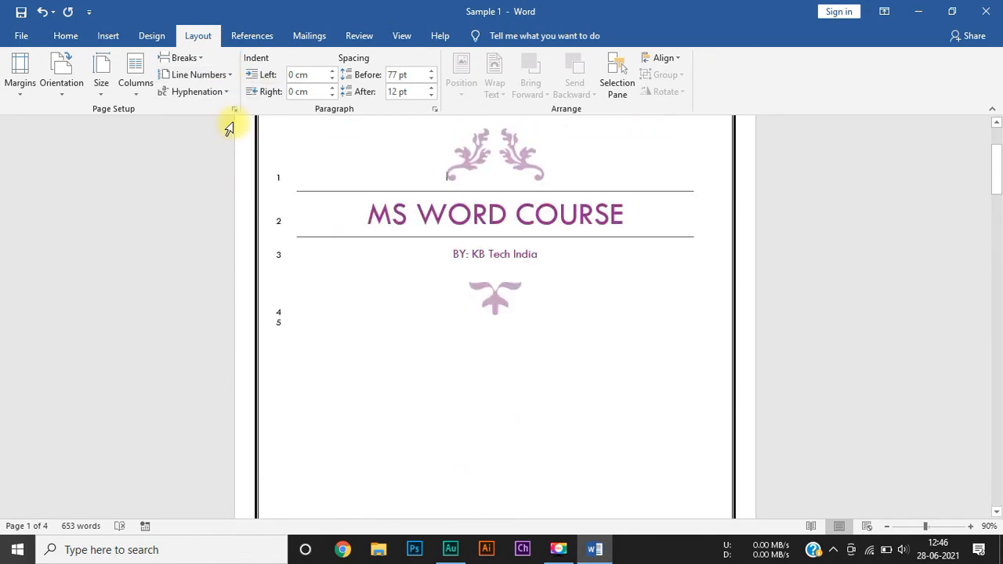
scroll(414, 327, "down", 15)
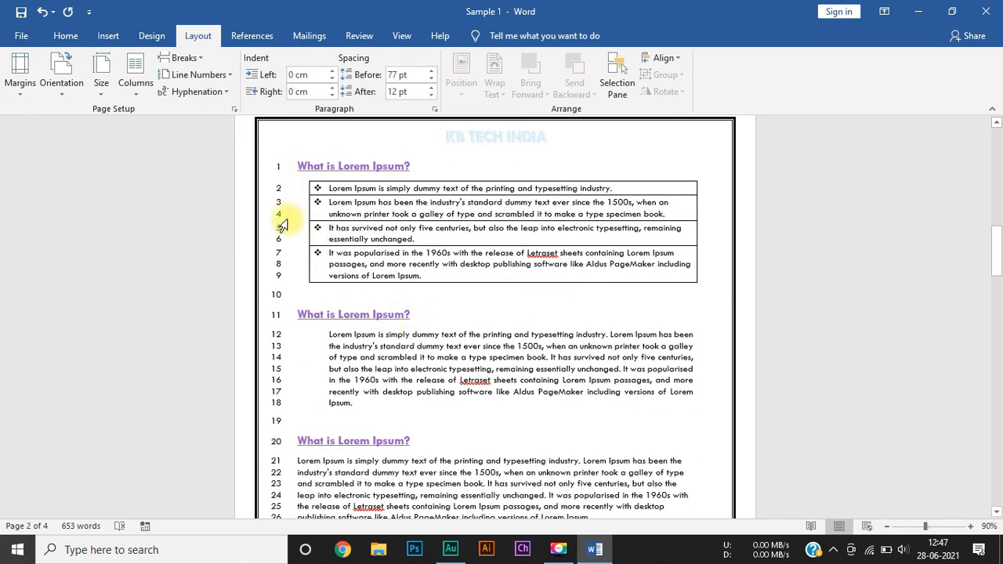
Step: Set the line numbering to Restart Each Section and check the numbers from the cover onto the page after it
scroll(287, 347, "down", 10)
scroll(290, 347, "down", 10)
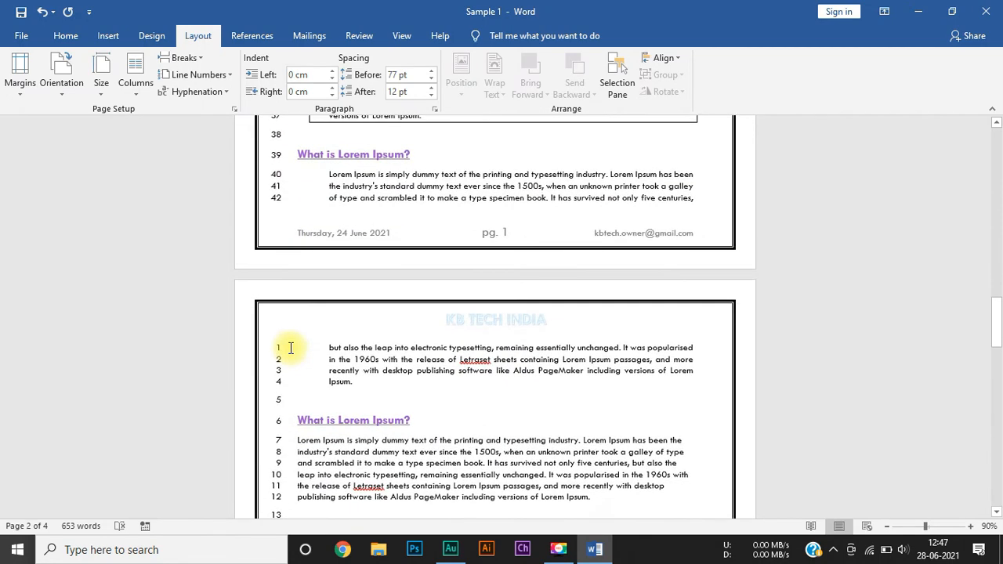
left_click(222, 76)
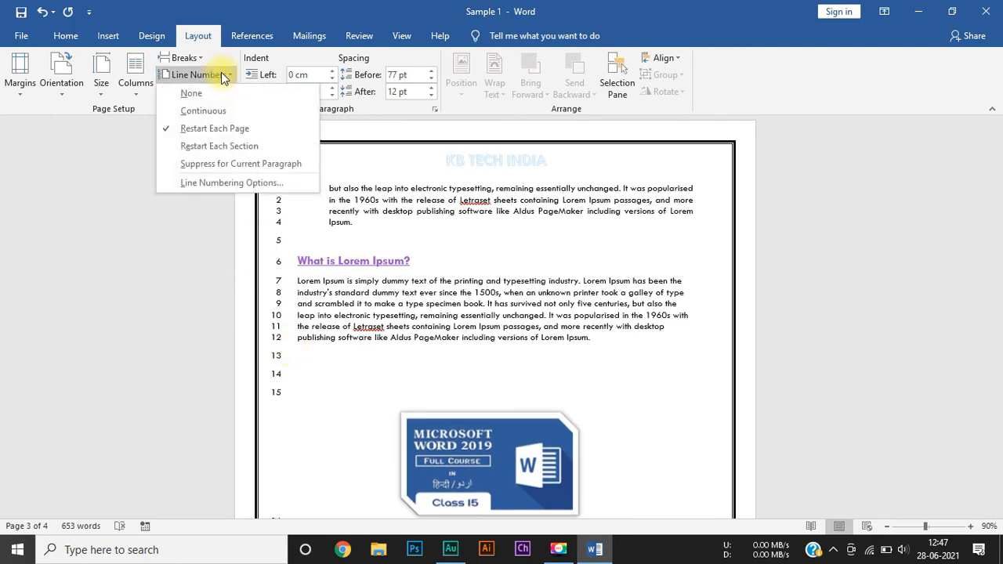
left_click(223, 154)
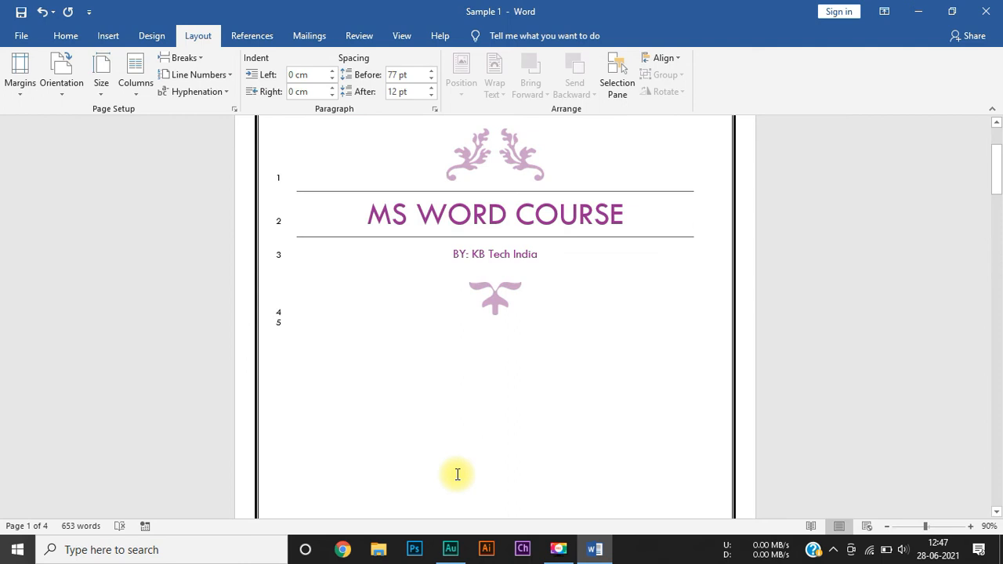
scroll(458, 474, "down", 15)
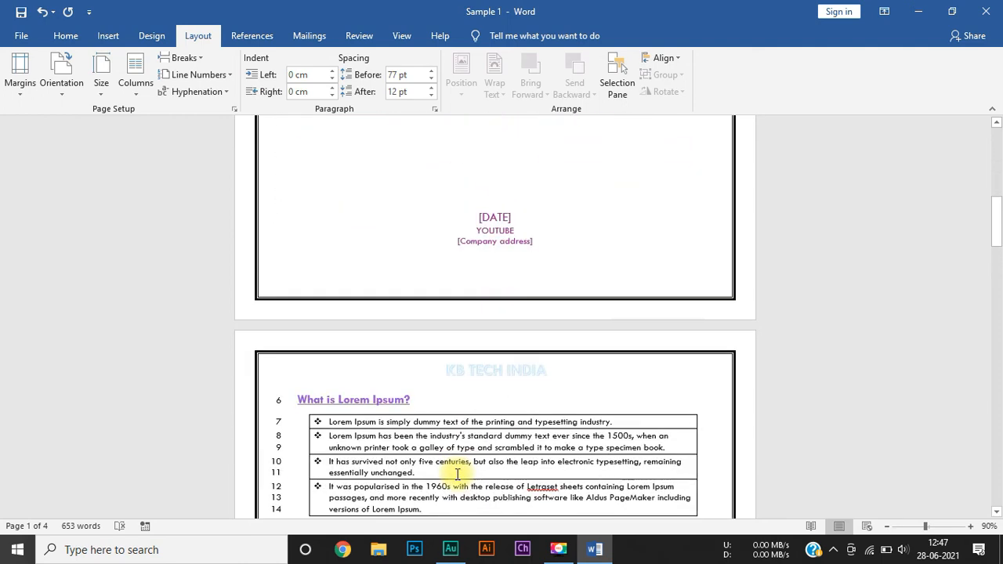
Step: Suppress line numbers for the current paragraph on the cover and check how the numbering runs through the pages after it
left_click(225, 75)
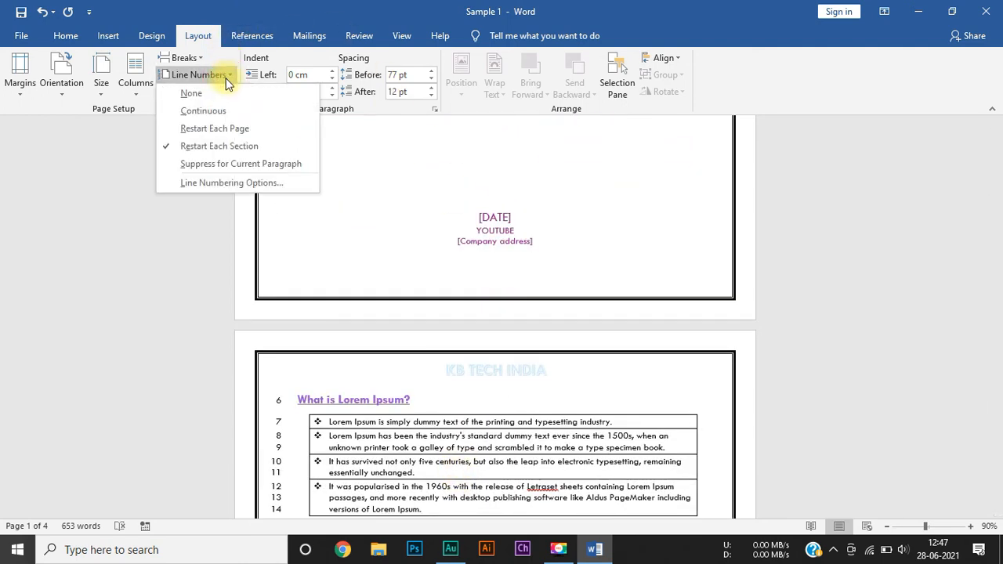
left_click(241, 165)
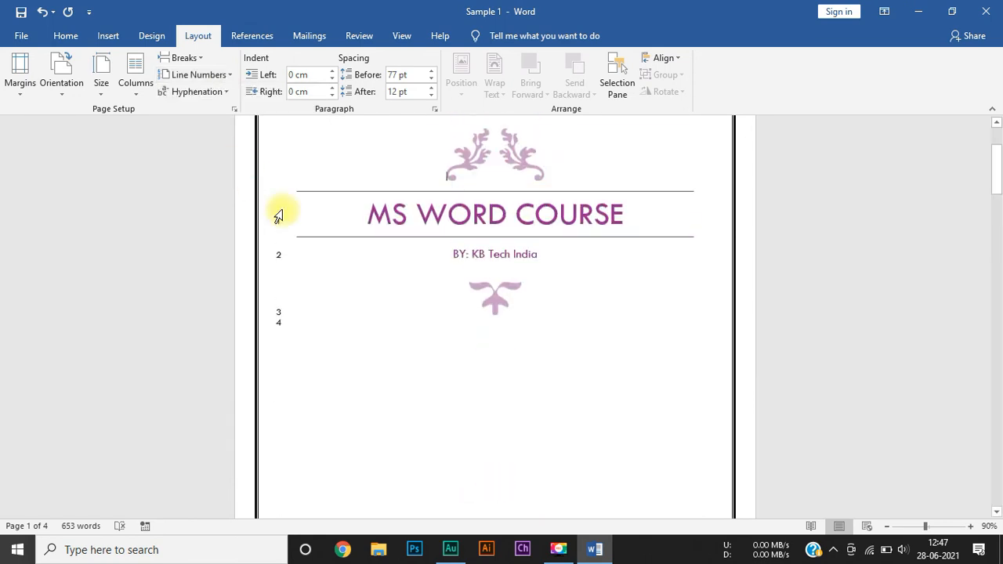
scroll(357, 286, "down", 15)
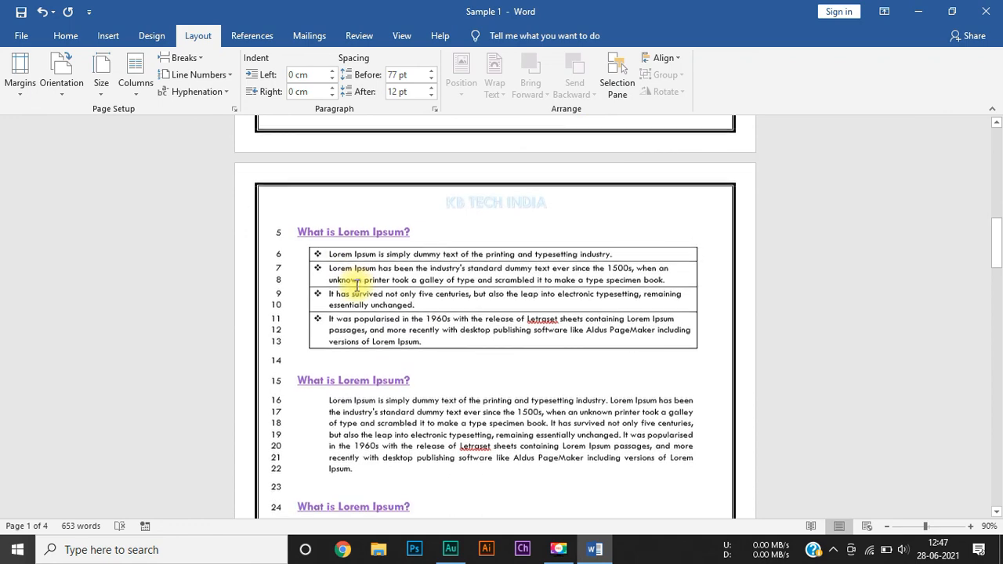
scroll(357, 286, "down", 8)
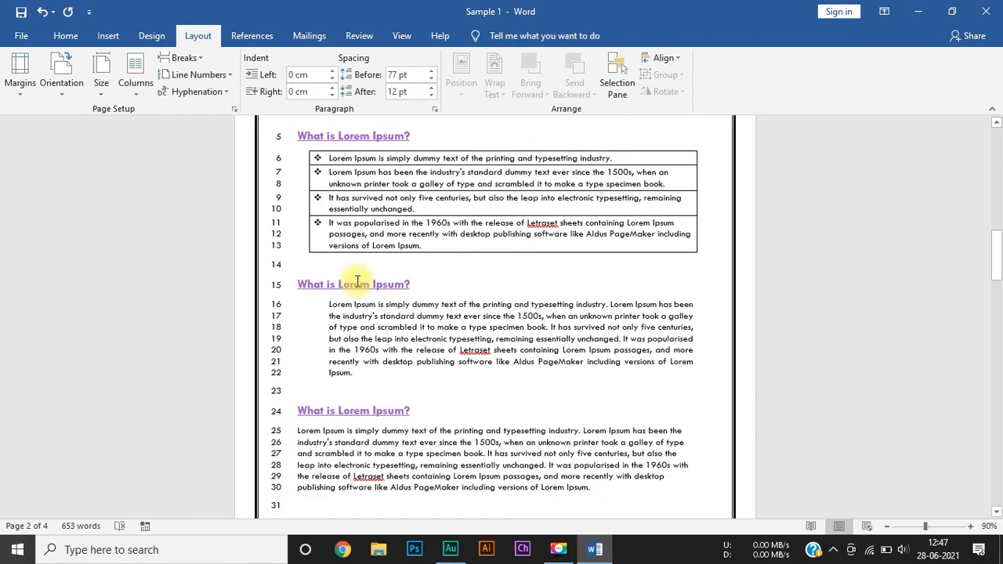
scroll(356, 282, "down", 6)
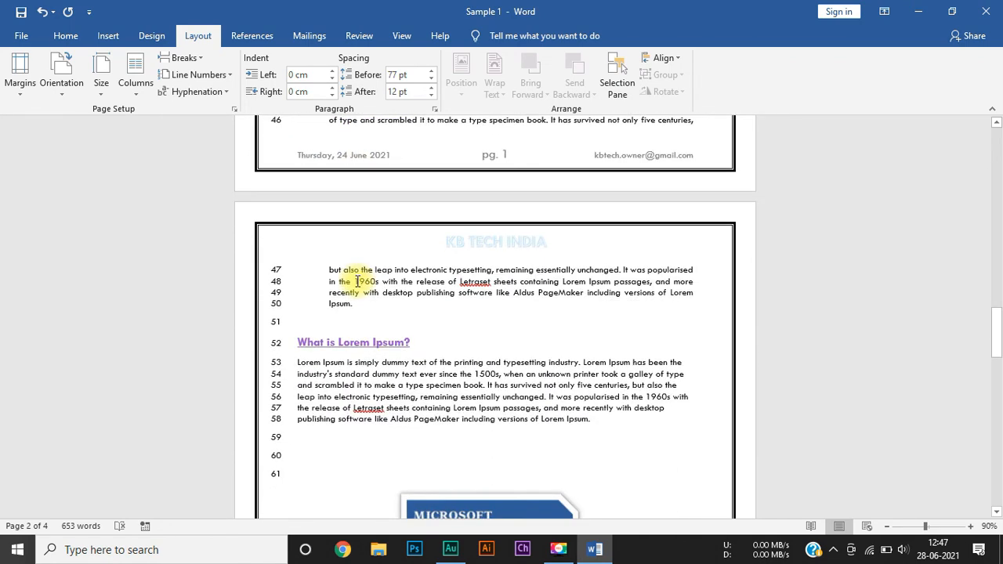
Step: Set the document's line numbering to None and check the cover and the page after it
left_click(205, 74)
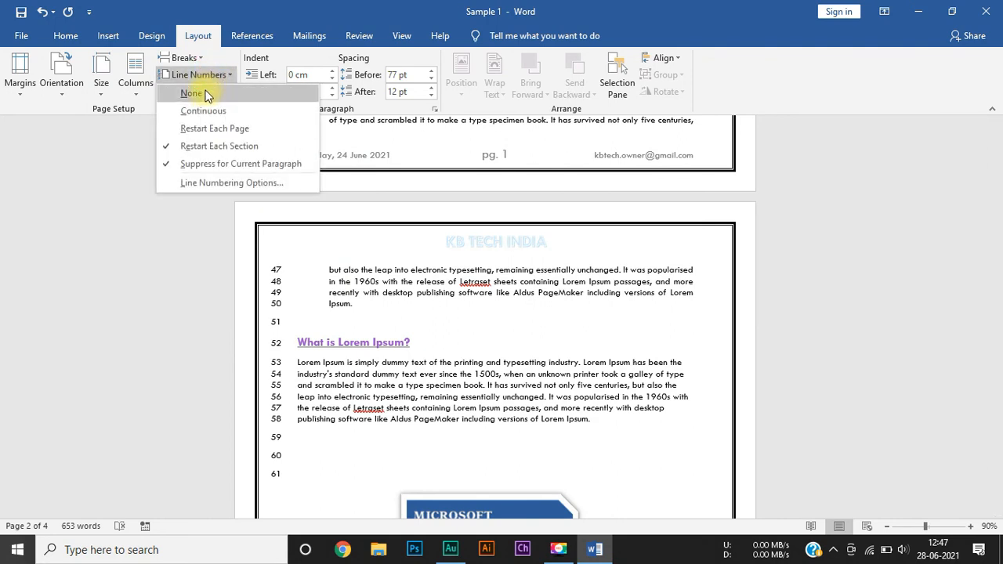
left_click(205, 94)
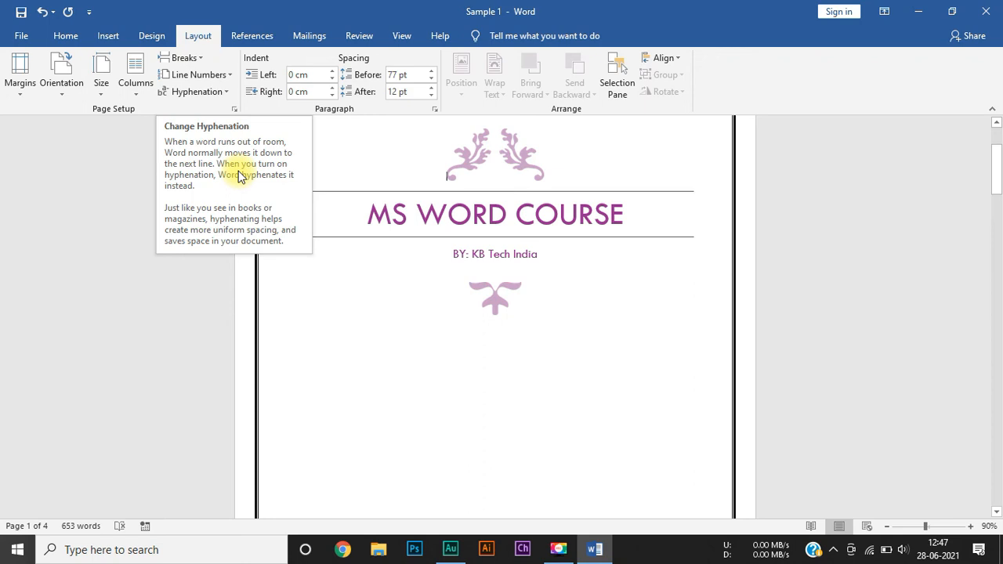
scroll(508, 292, "down", 6)
scroll(508, 292, "down", 4)
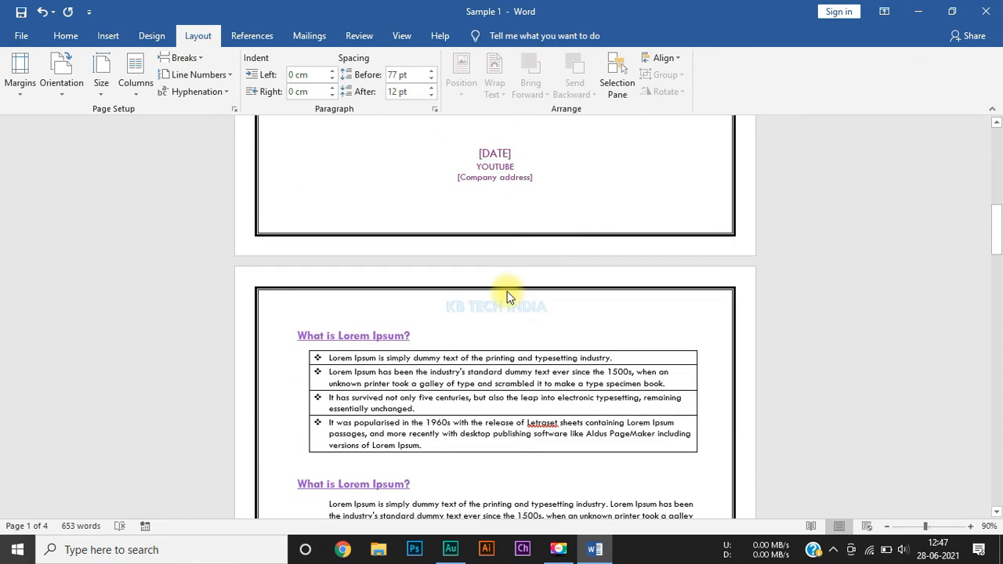
Step: Review the available hyphenation options on the page after the cover without choosing one
scroll(507, 294, "down", 4)
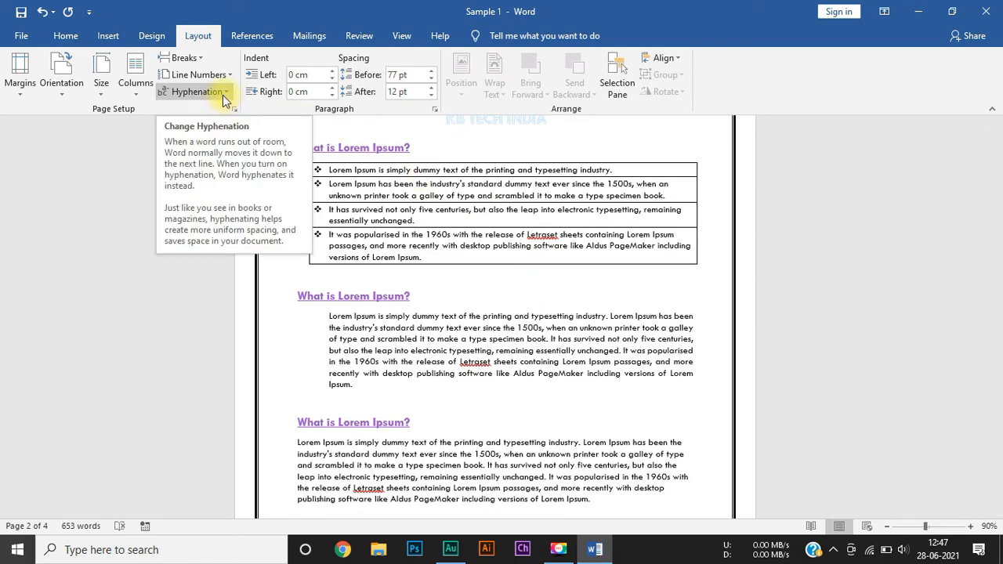
left_click(225, 94)
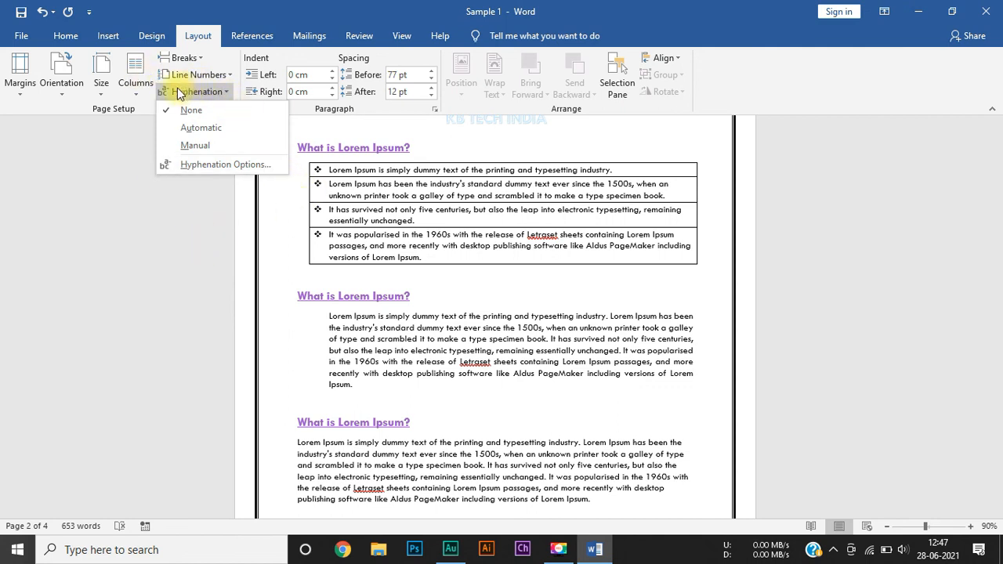
left_click(269, 396)
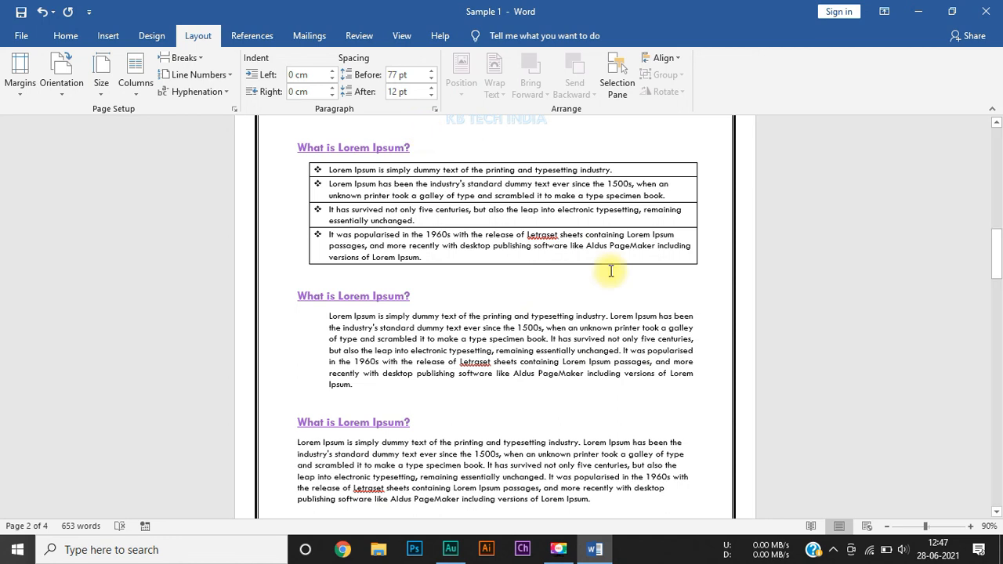
Step: Remove the justified alignment from the indented Lorem Ipsum paragraph to compare its line ends, and justify it again
left_click(76, 36)
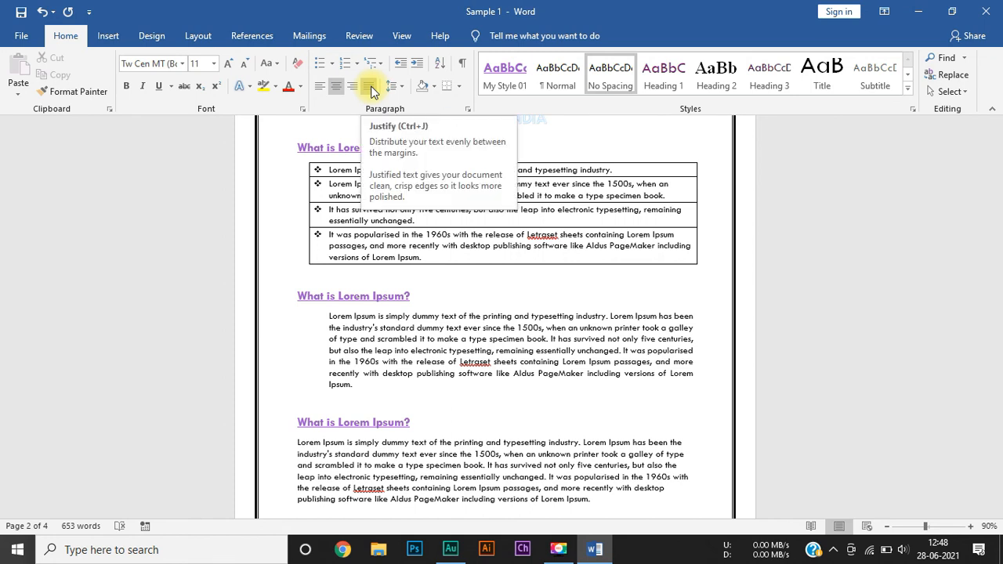
left_click(493, 350)
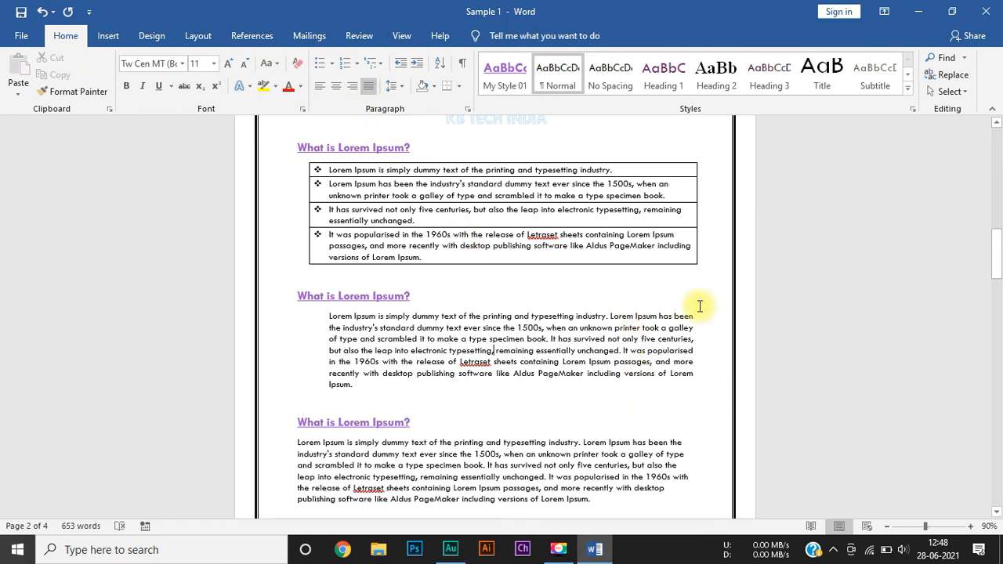
left_click(370, 82)
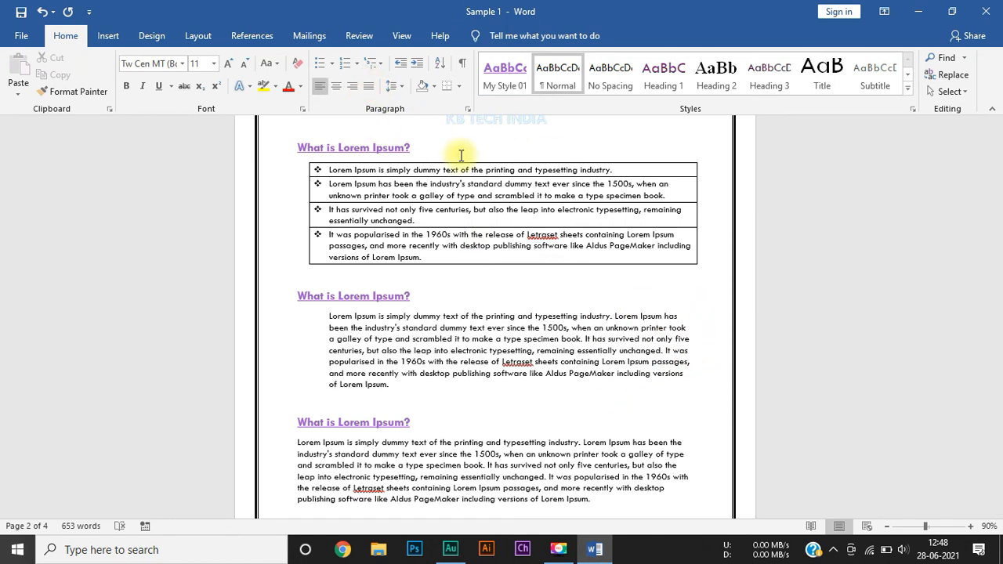
left_click(686, 327)
left_click(693, 338)
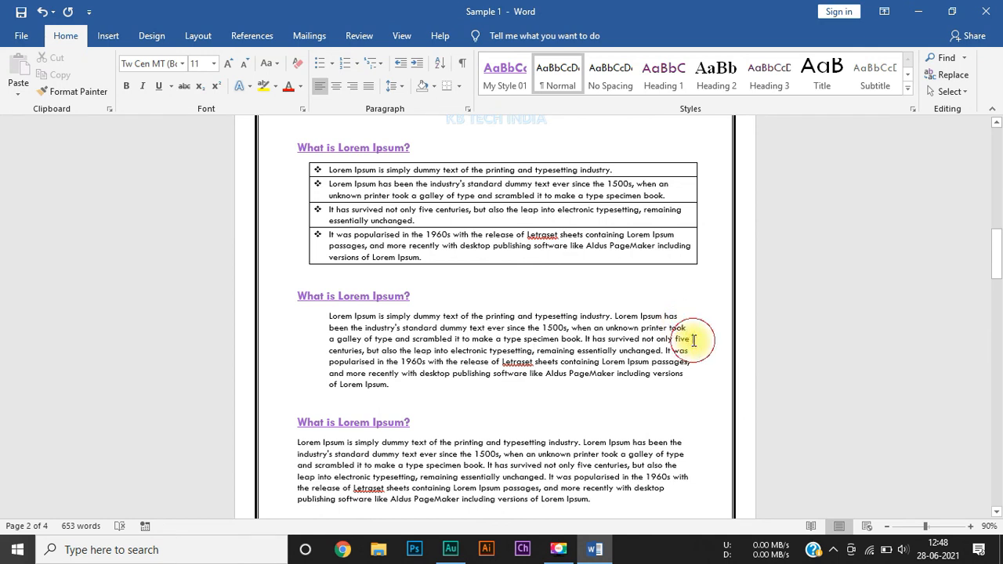
left_click(365, 88)
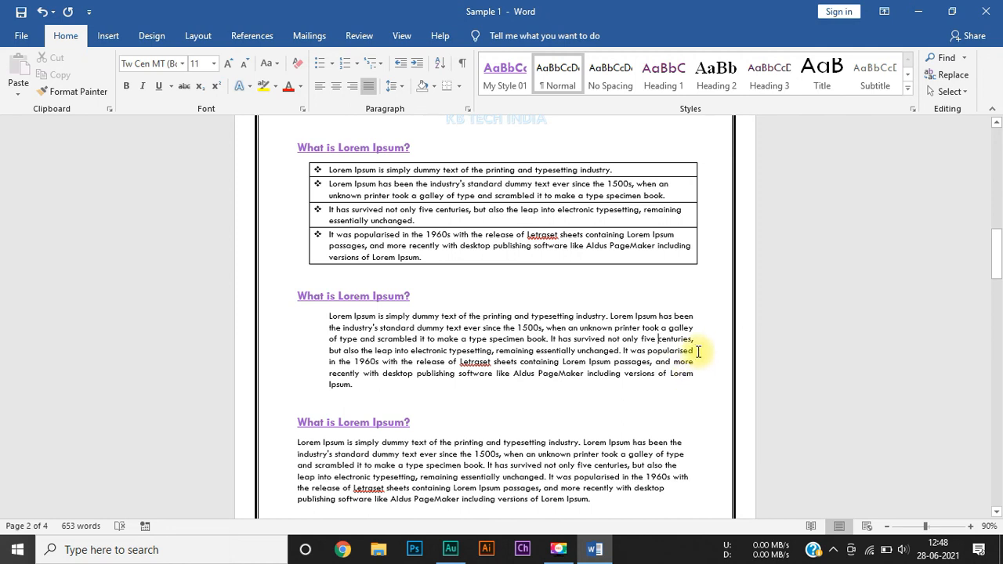
Step: Set the document's hyphenation to Automatic and select the word "publishing" that is split across two lines
left_click(202, 33)
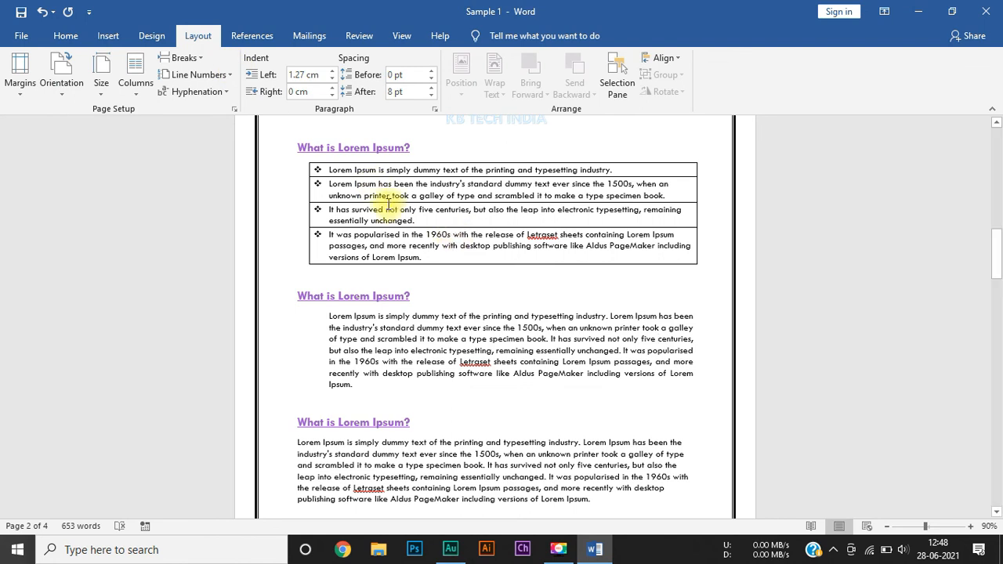
left_click(207, 95)
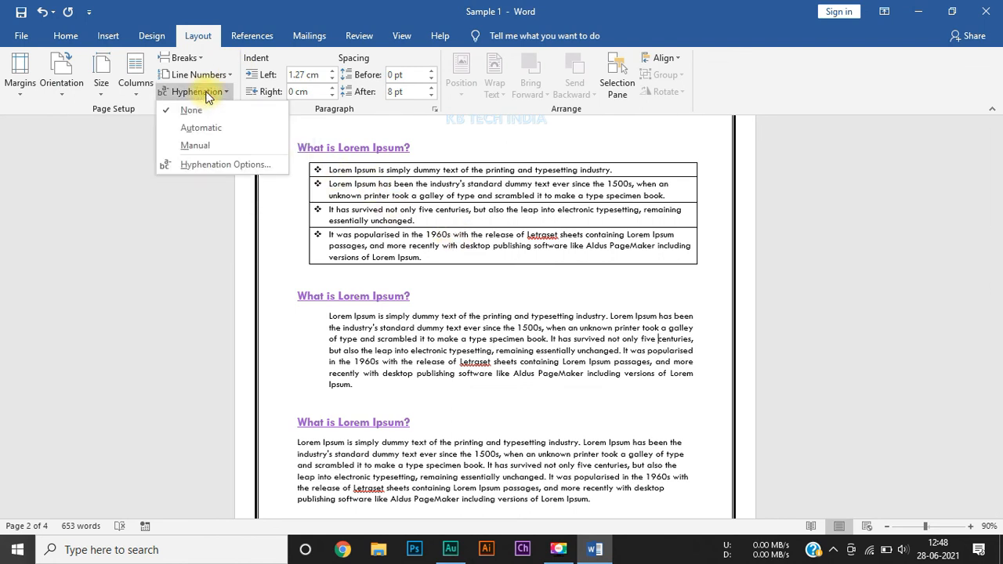
left_click(218, 126)
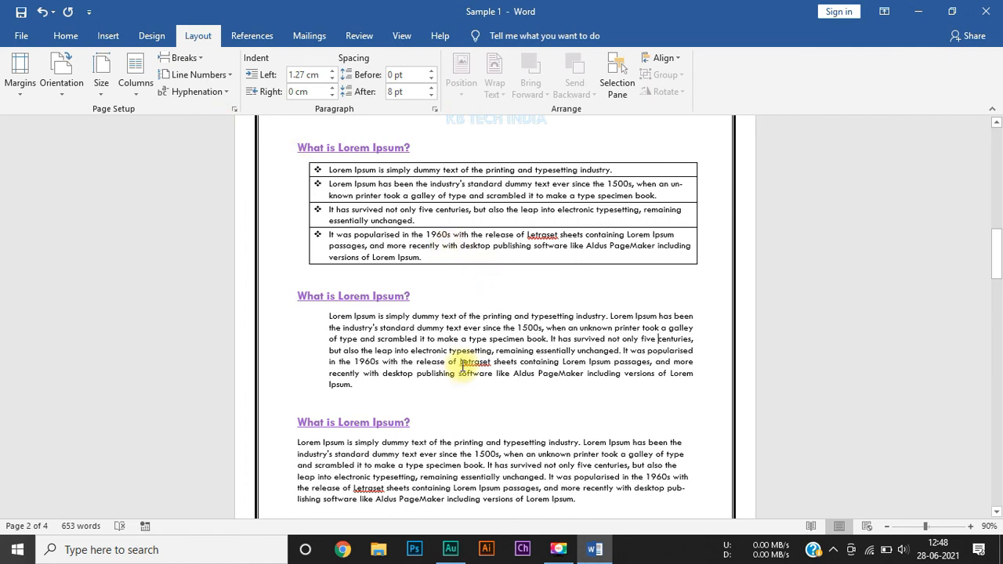
scroll(457, 368, "down", 5)
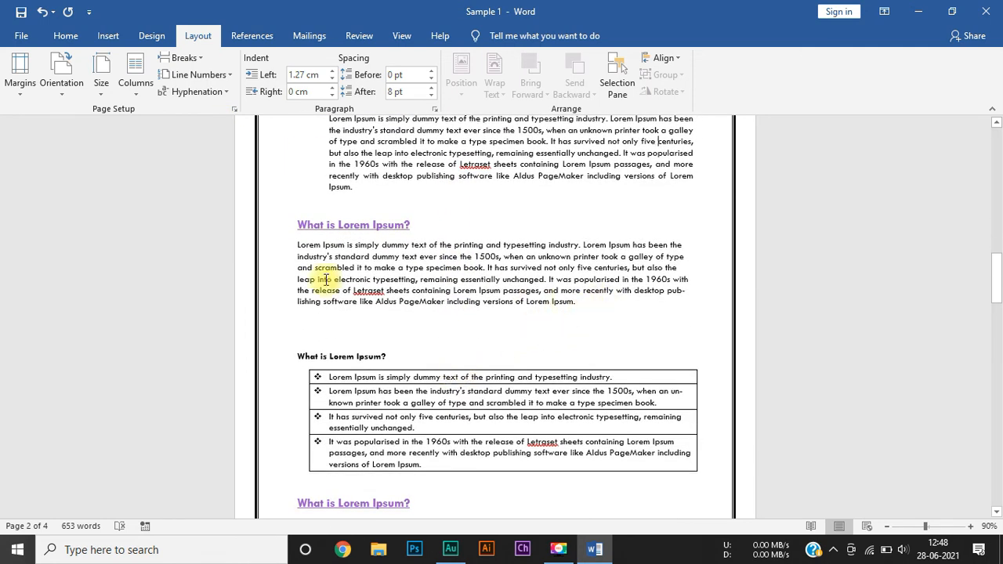
left_click(684, 292)
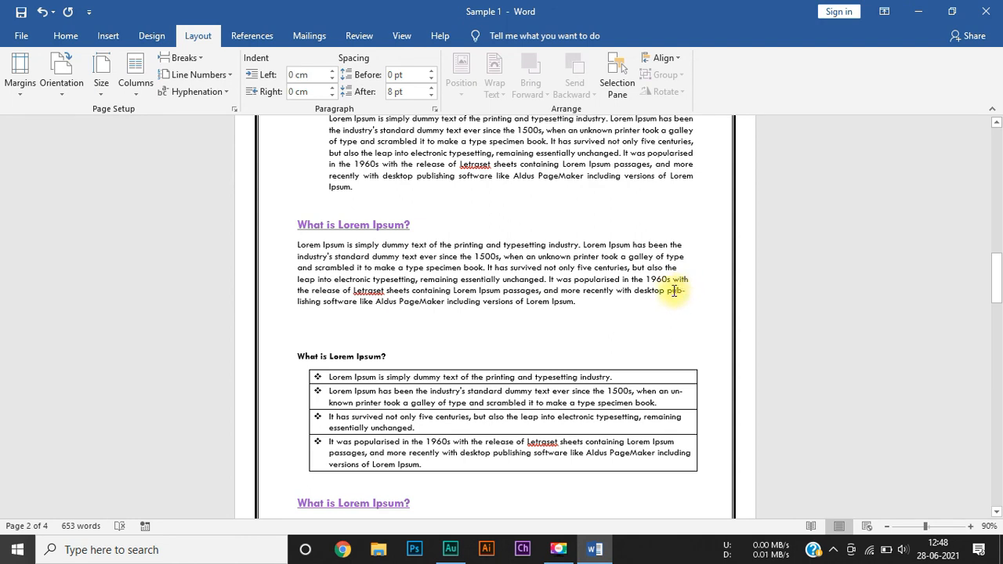
double_click(673, 291)
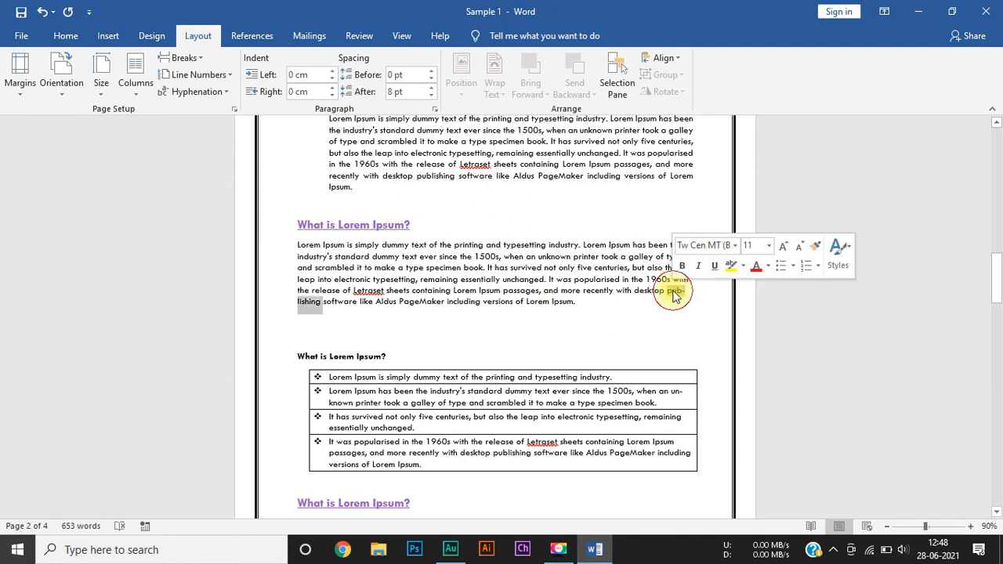
Step: Set the hyphenation back to None and compare the line ends of the two Lorem Ipsum paragraphs
left_click(202, 93)
left_click(202, 110)
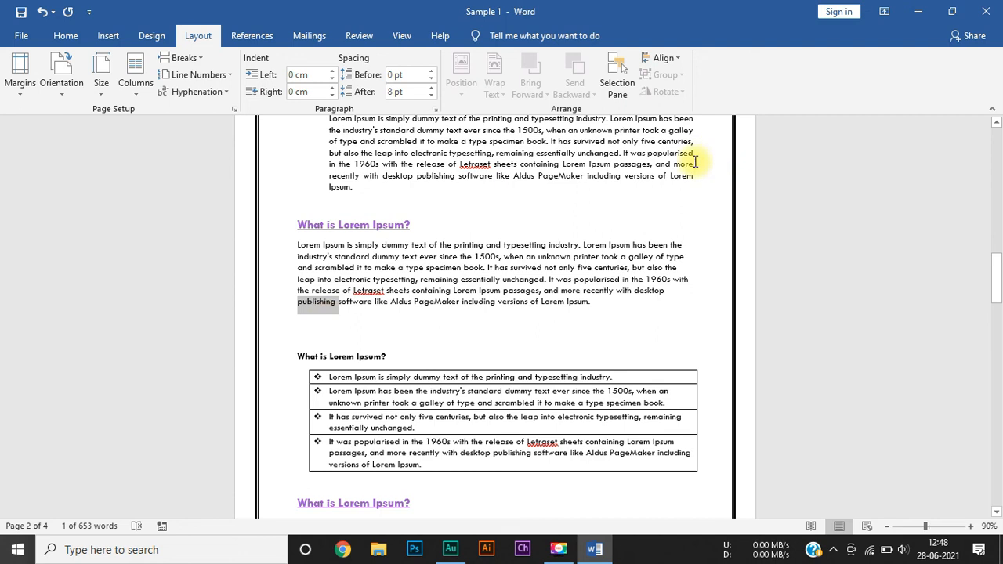
left_click(663, 149)
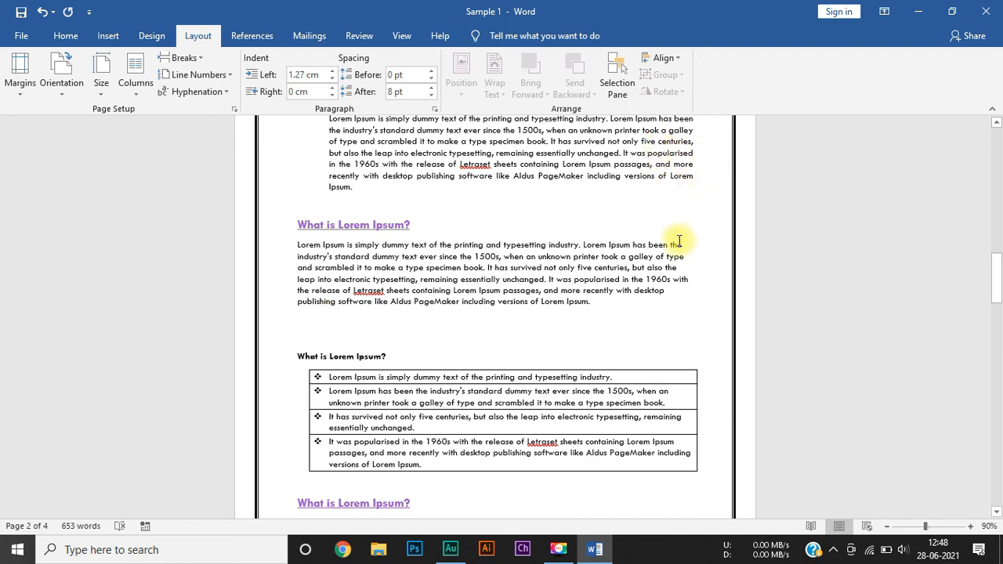
left_click(651, 276)
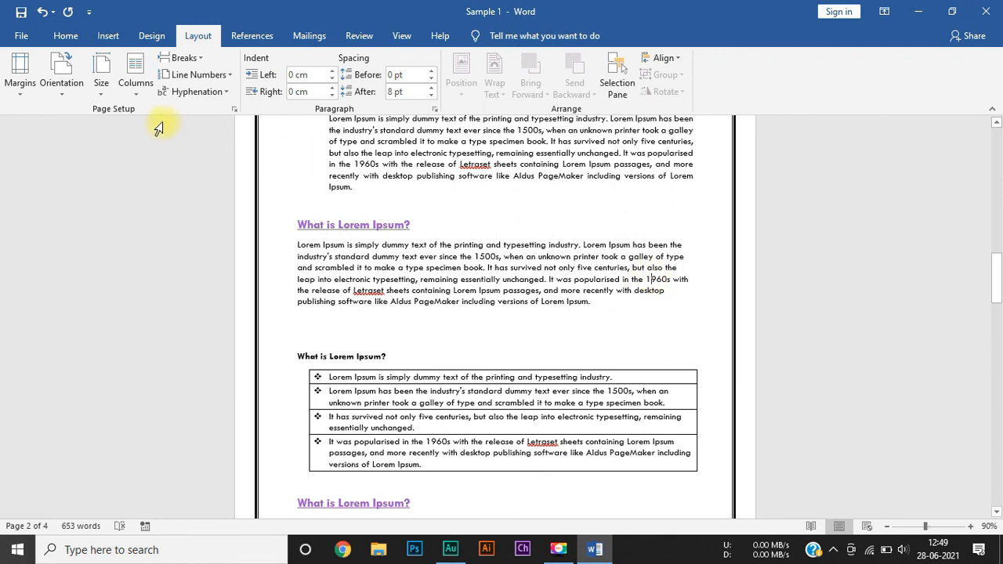
Step: Turn Automatic hyphenation on again and check the line ends across the document's pages
left_click(185, 92)
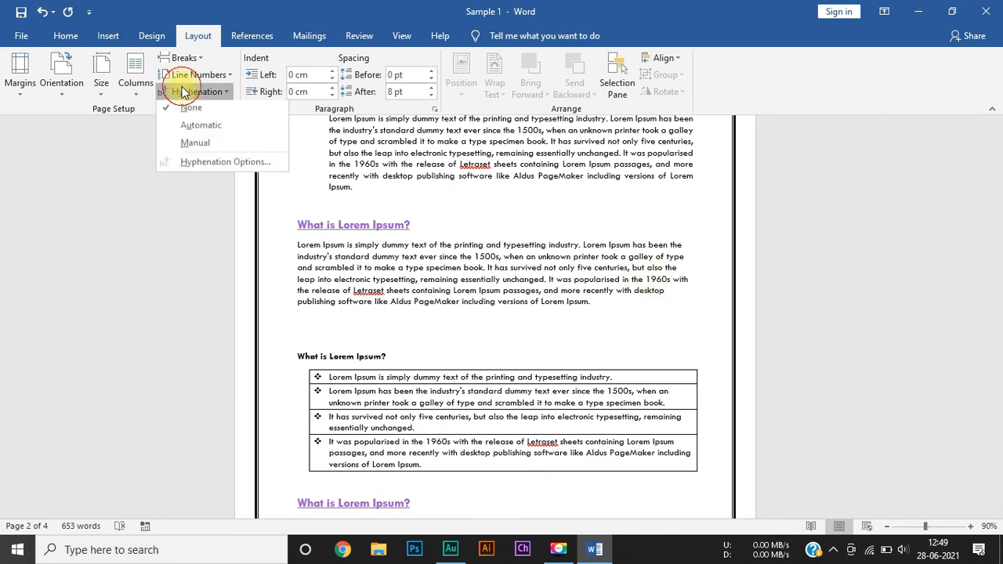
left_click(199, 127)
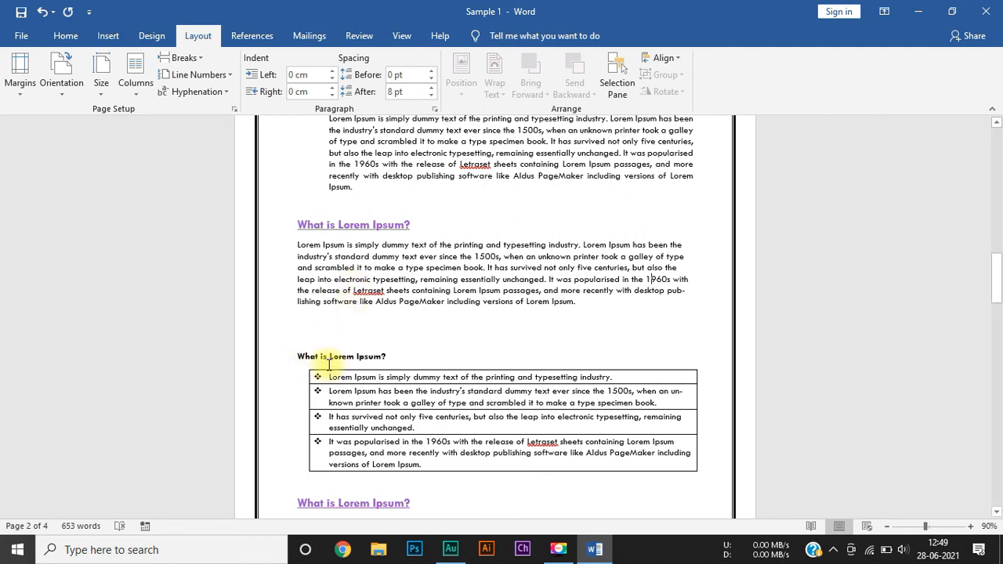
scroll(330, 365, "down", 10)
scroll(333, 366, "up", 5)
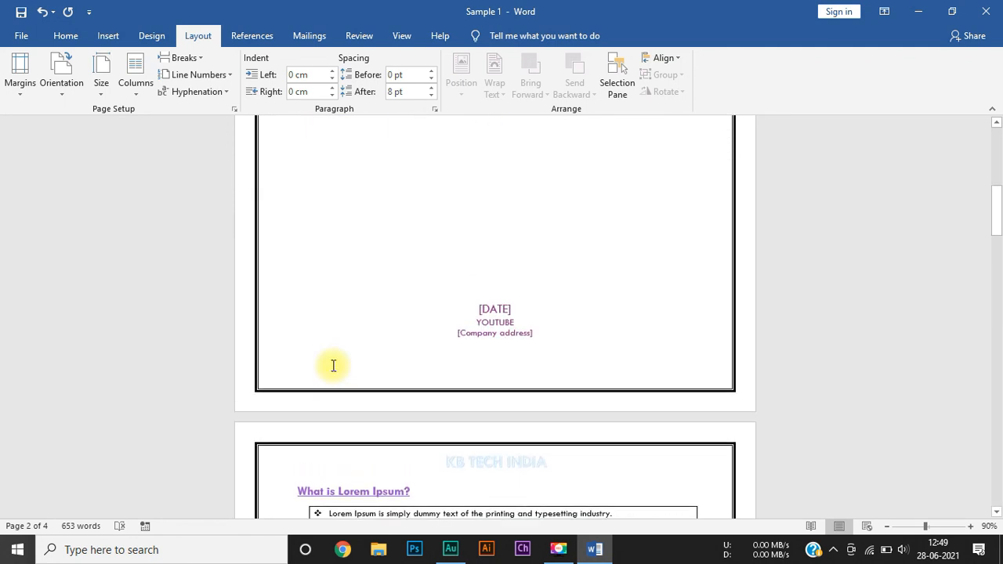